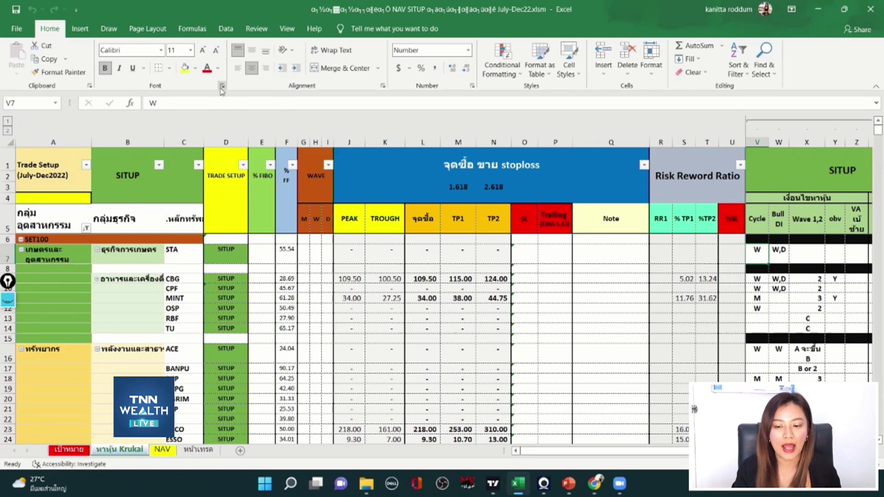
left_click(209, 110)
key("BackSpace")
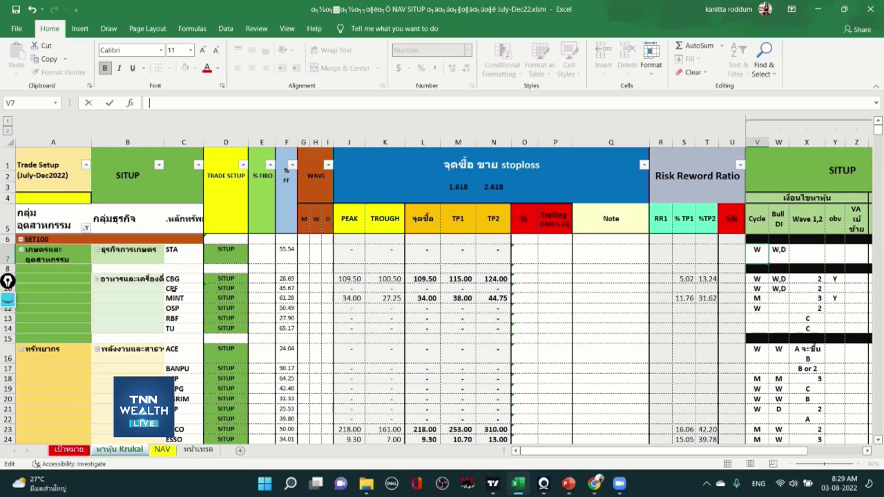
scroll(172, 289, "down", 8)
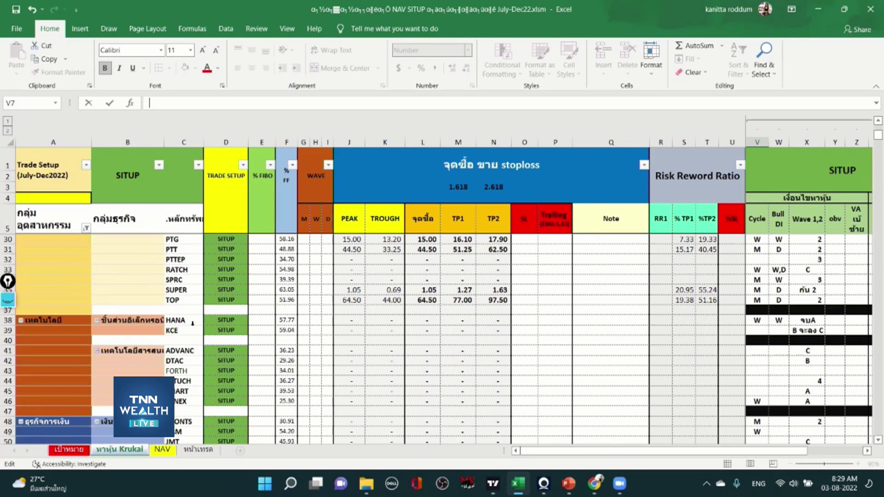
scroll(193, 324, "up", 7)
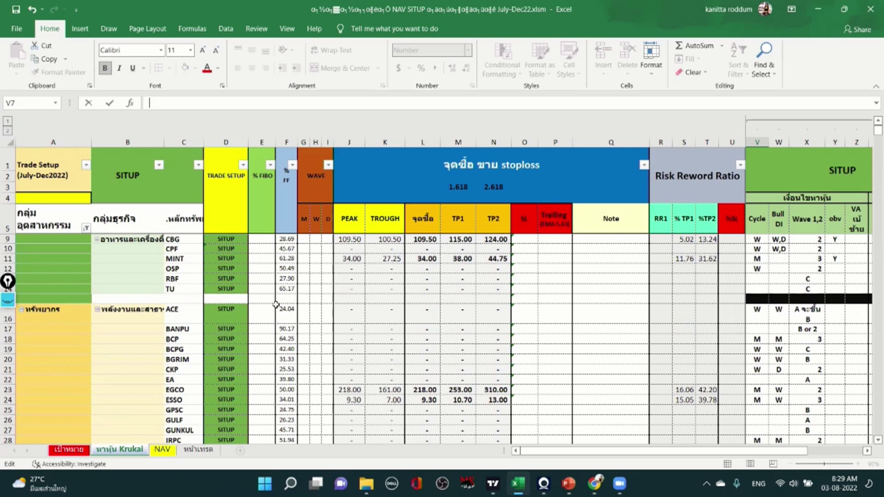
key("Escape")
- Find the ticker "top" in the stock list and close the search
key("ctrl+f")
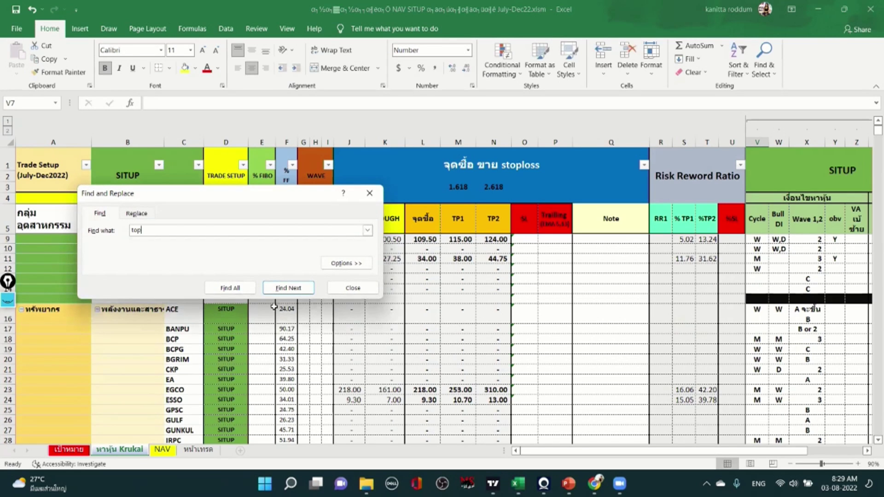
key("Return")
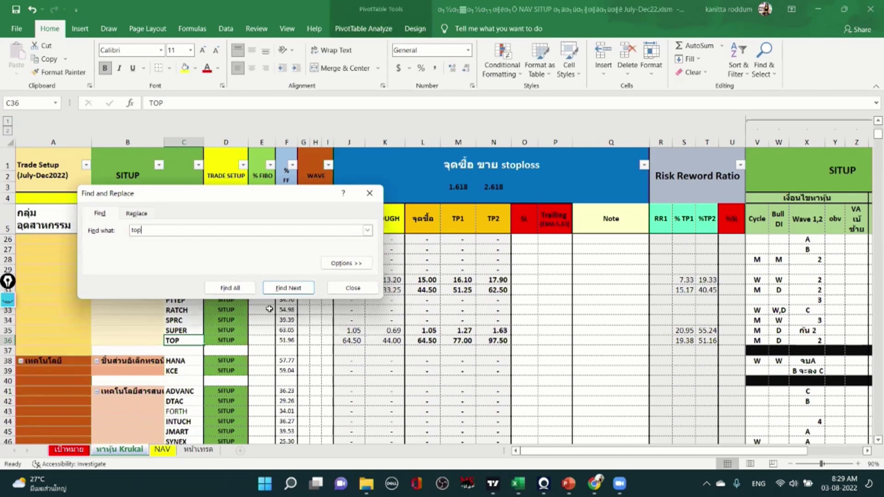
key("Escape")
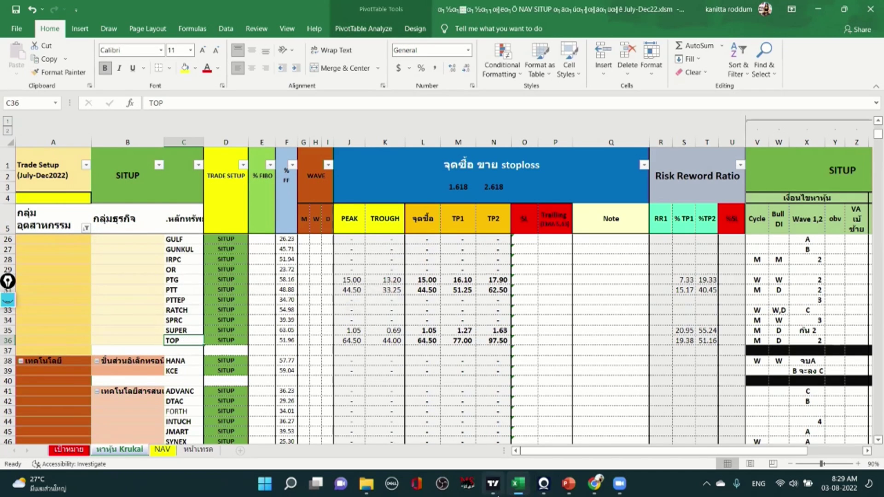
- Switch to TradingView and load the chart of TOP, Thai Oil Public Company Limited, on the SET exchange
key("alt+Tab")
left_click(58, 34)
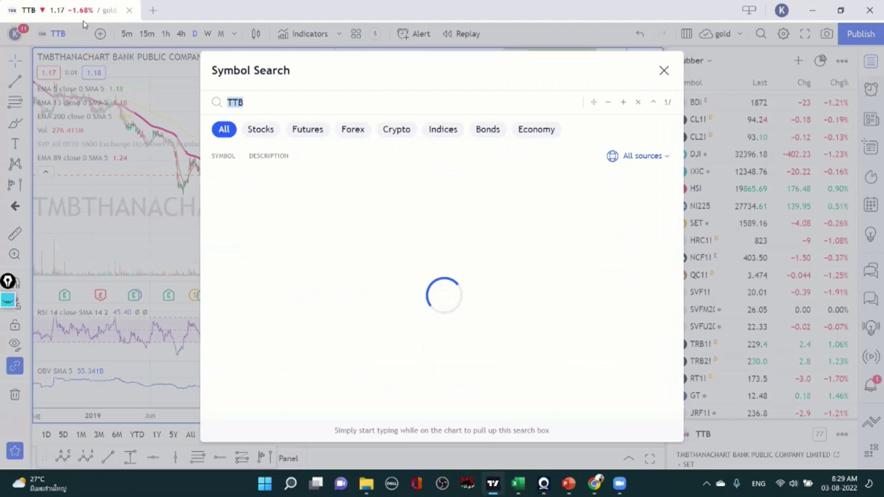
type("oP")
key("BackSpace")
key("BackSpace")
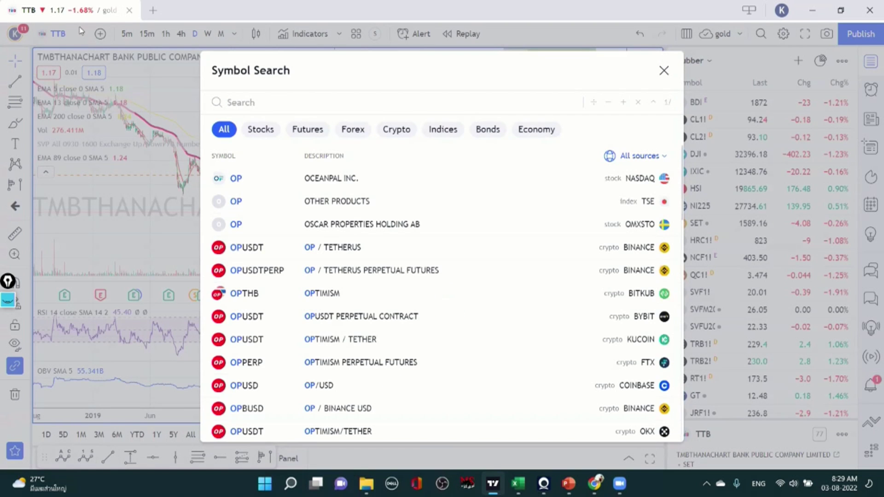
type("TOP")
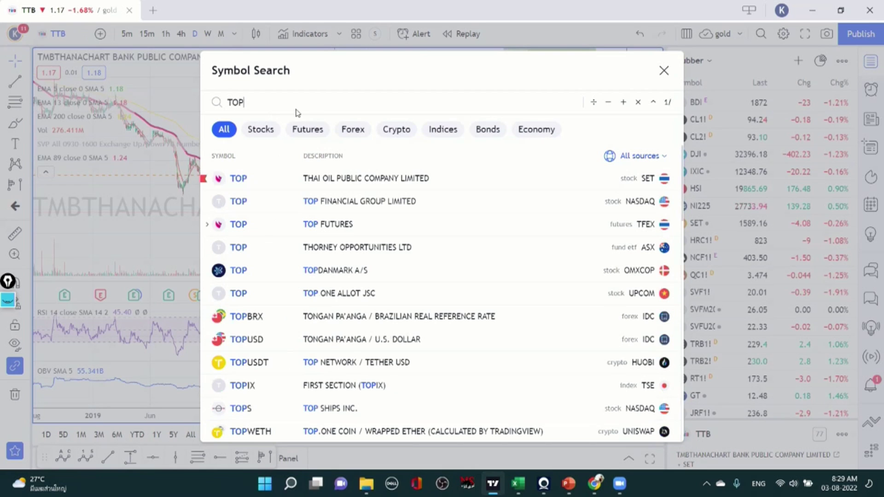
left_click(263, 178)
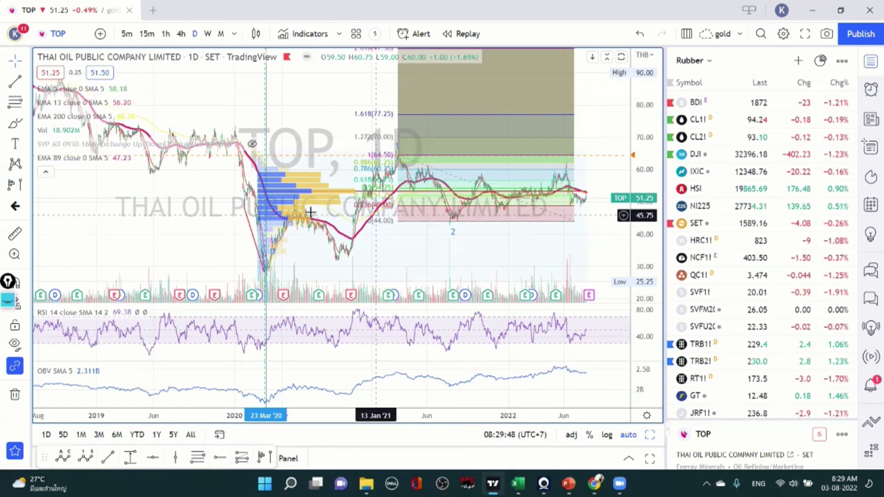
- Show the TOP chart on the monthly timeframe and examine its price history from 2017 onward
left_click(222, 34)
scroll(466, 167, "up", 10)
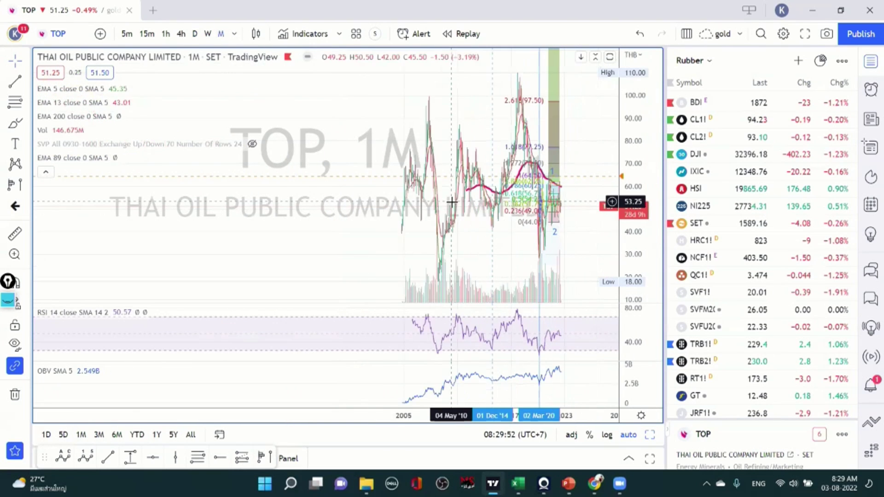
scroll(466, 167, "up", 6)
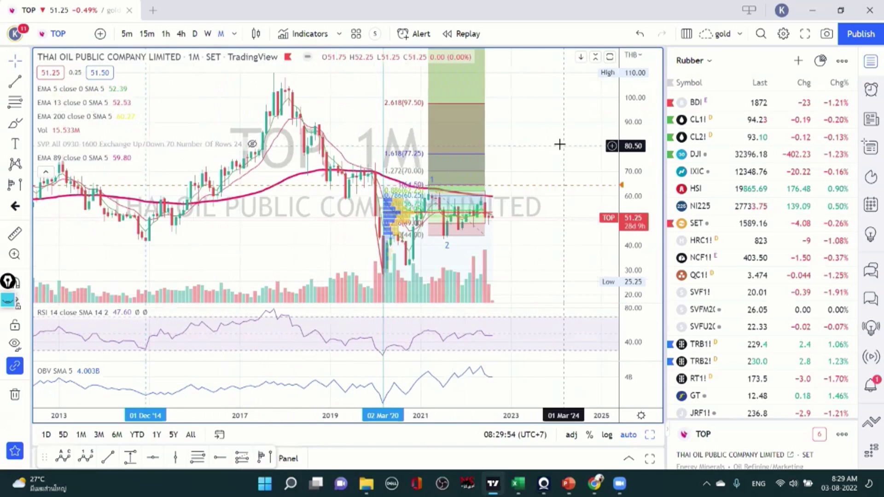
left_click_drag(449, 139, 543, 140)
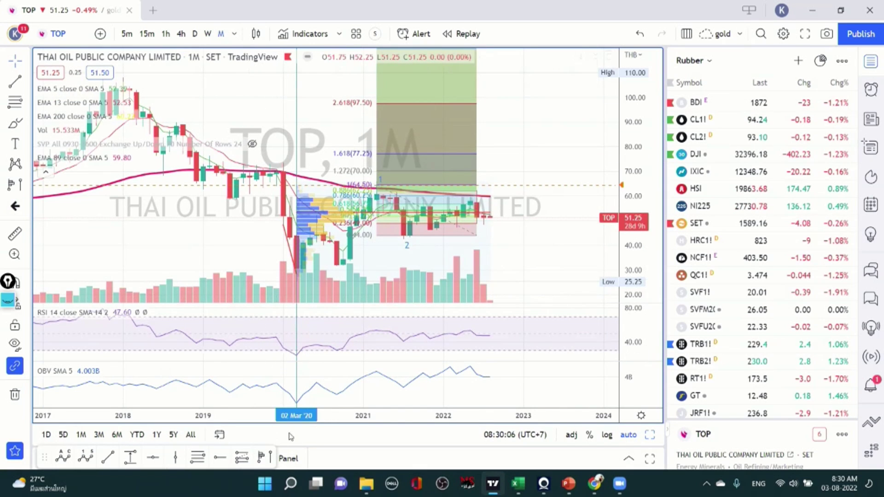
left_click(297, 362)
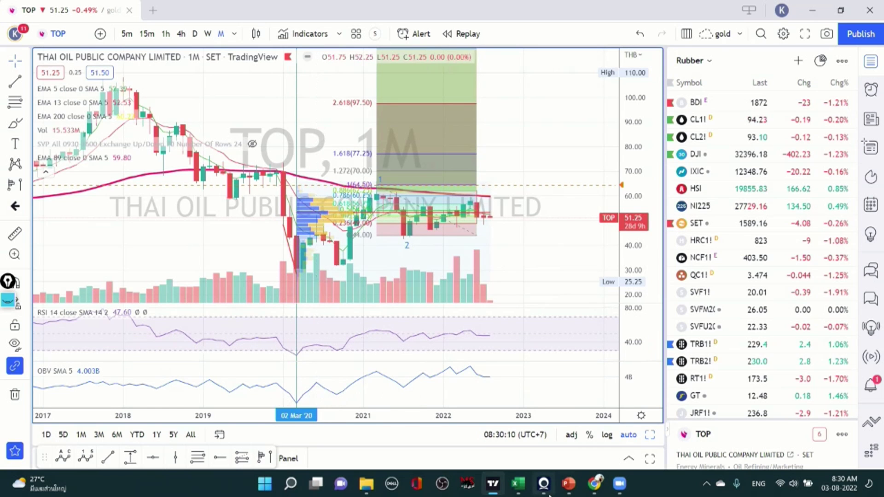
- Switch to Excel and check TOP's Cycle entry in the SITUP conditions
left_click(525, 483)
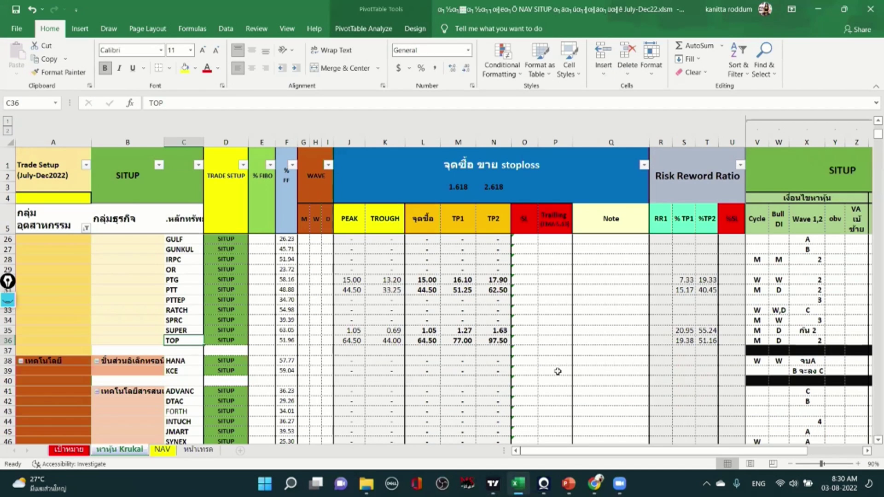
left_click(757, 342)
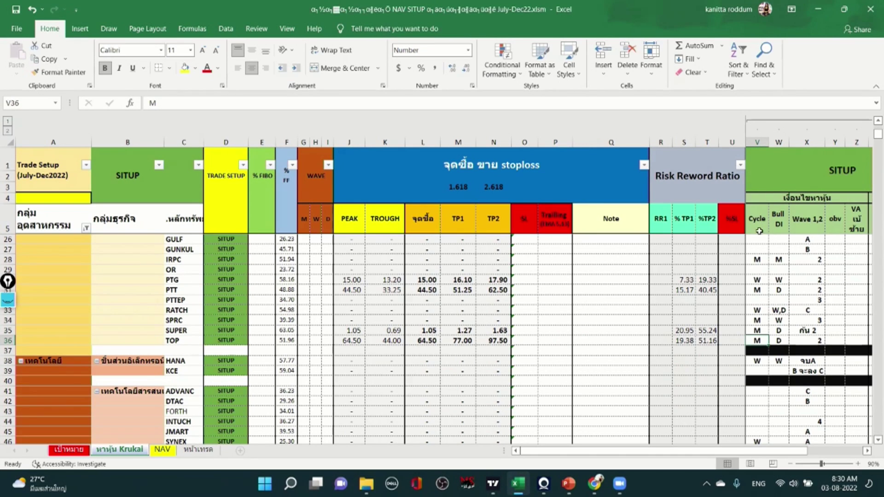
- Return to TradingView and show TOP on the weekly timeframe, covering prices from 2019 onward
left_click(819, 10)
left_click(208, 34)
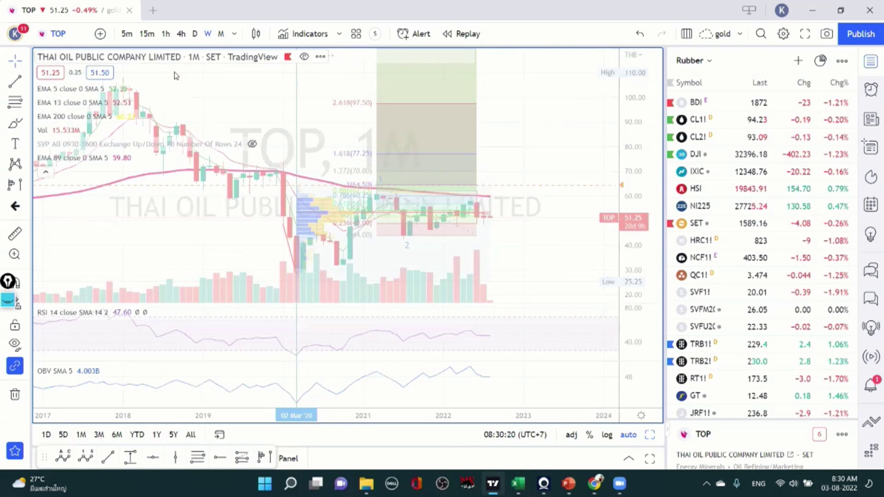
scroll(359, 207, "down", 5)
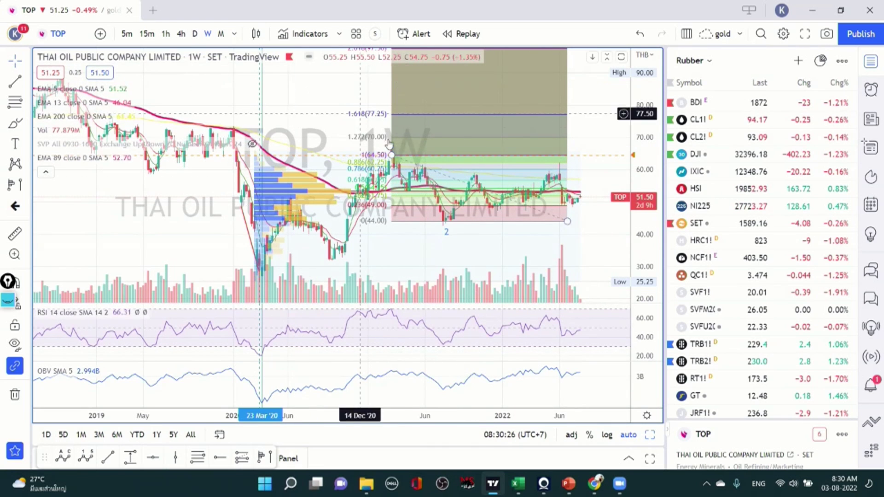
- Set the TOP chart to the daily timeframe and examine the Fibonacci levels, wave 2 low, RSI and OBV during 2021
left_click(195, 34)
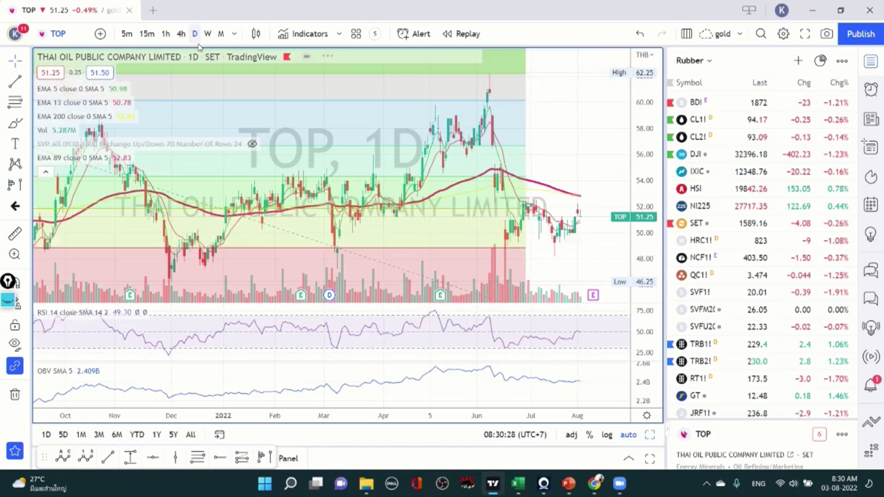
scroll(355, 121, "down", 5)
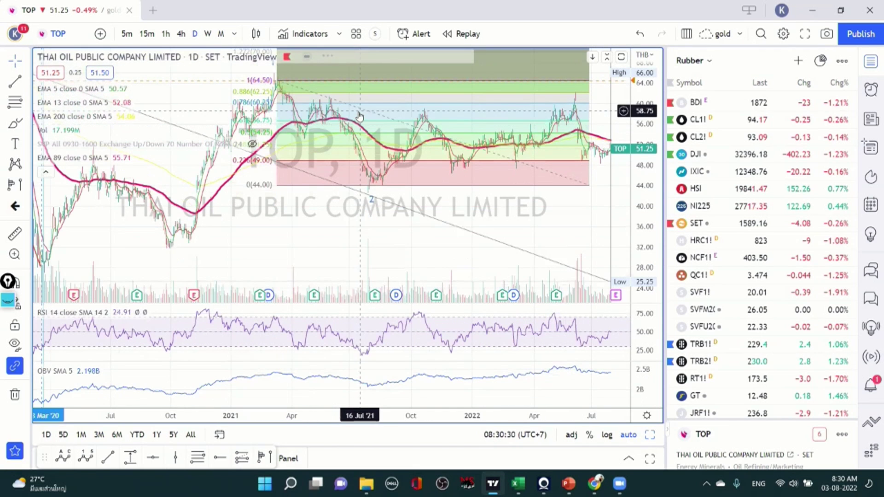
scroll(328, 147, "down", 2)
scroll(329, 147, "up", 2)
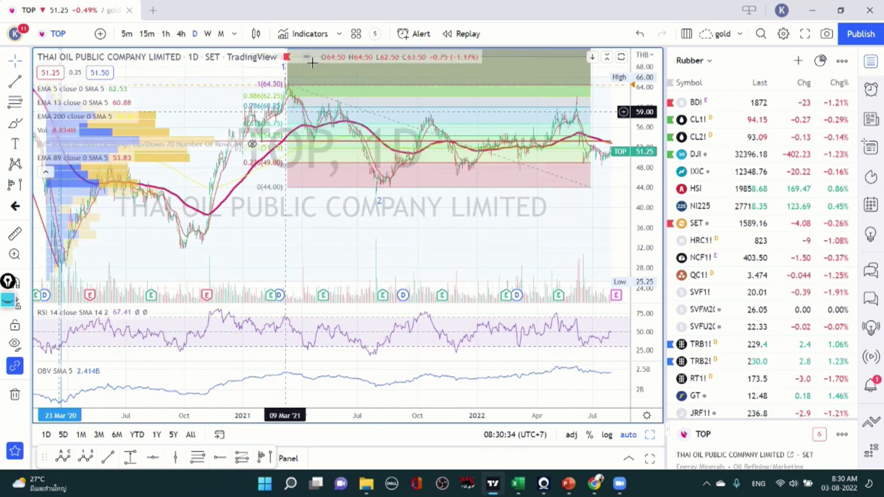
scroll(292, 141, "up", 2)
scroll(239, 272, "up", 4)
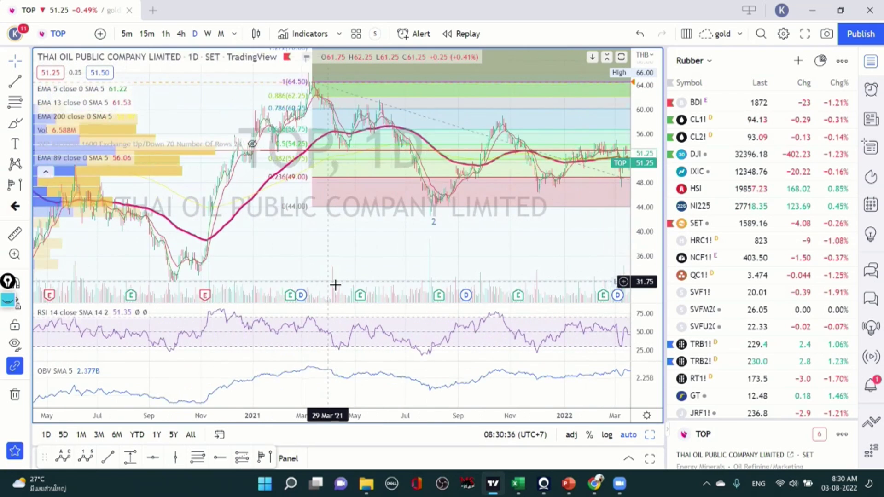
scroll(236, 262, "left", 3)
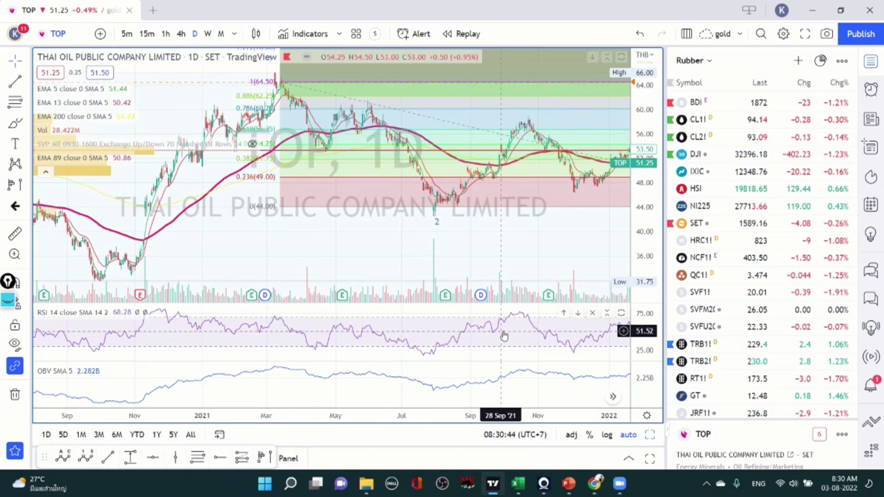
- Switch to Excel and check TOP's PEAK cell
key("alt+Tab")
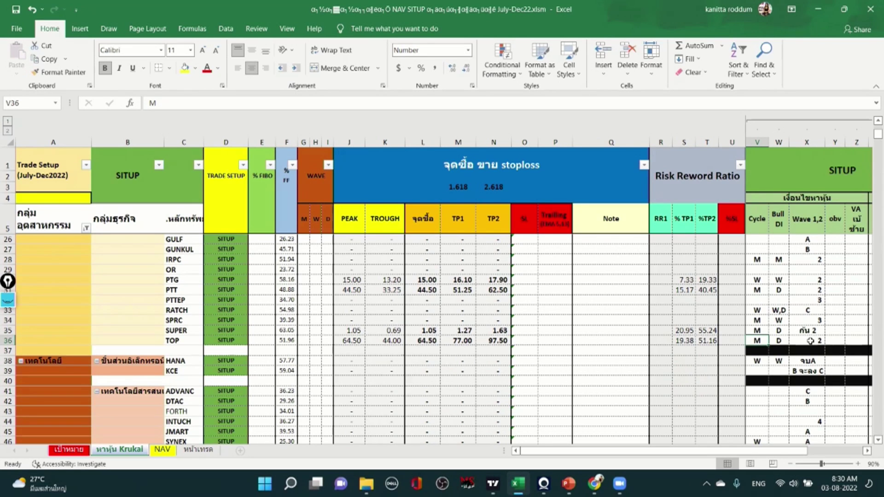
left_click(359, 341)
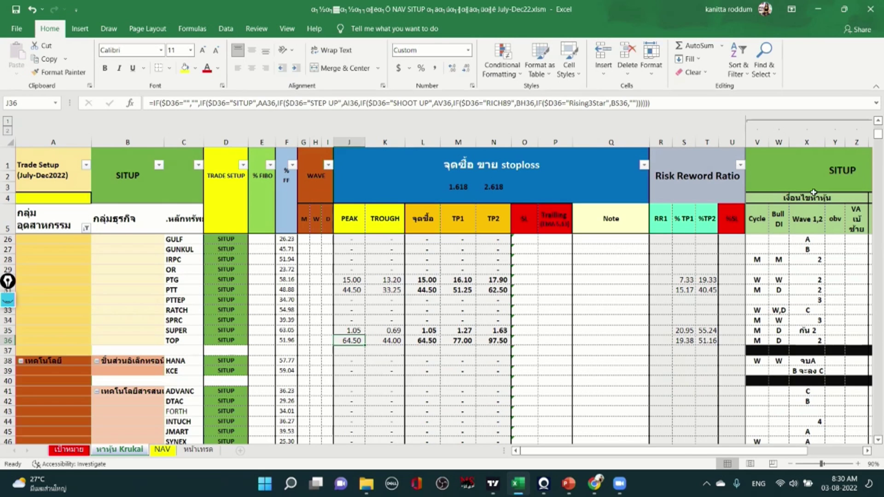
- Return to TradingView and compare TOP's weekly and daily charts around the wave 1 and wave 2 labels
left_click(815, 6)
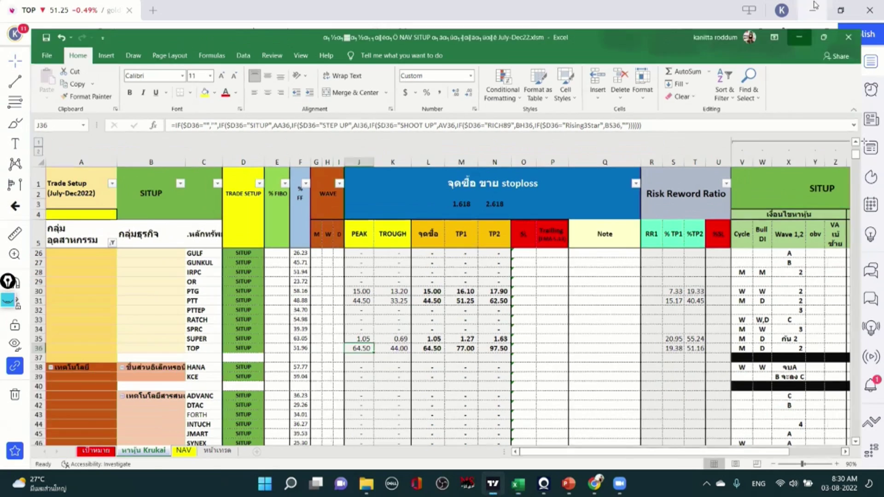
scroll(276, 203, "down", 5)
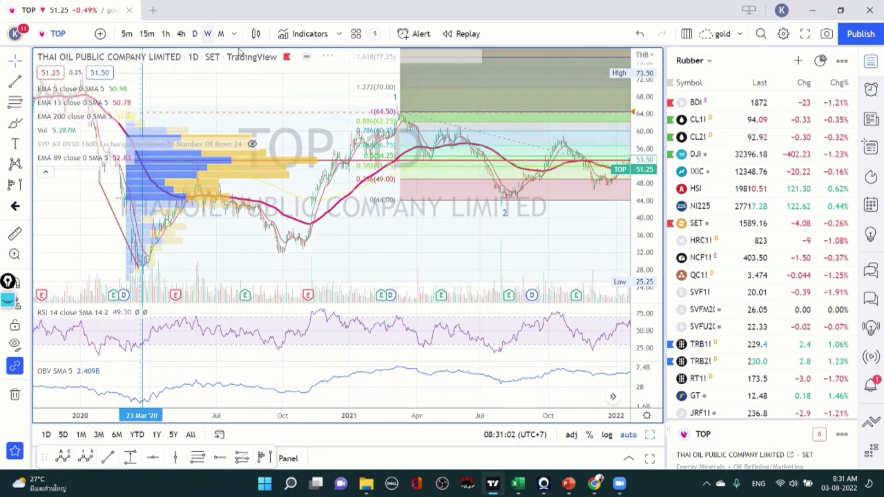
mouse_move(447, 245)
left_mouse_down()
mouse_move(203, 252)
mouse_move(241, 255)
left_mouse_up()
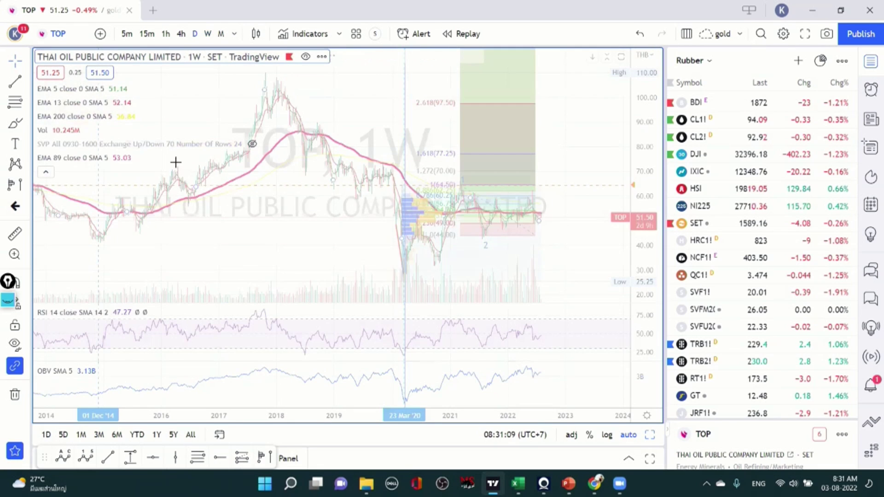
scroll(286, 163, "down", 1)
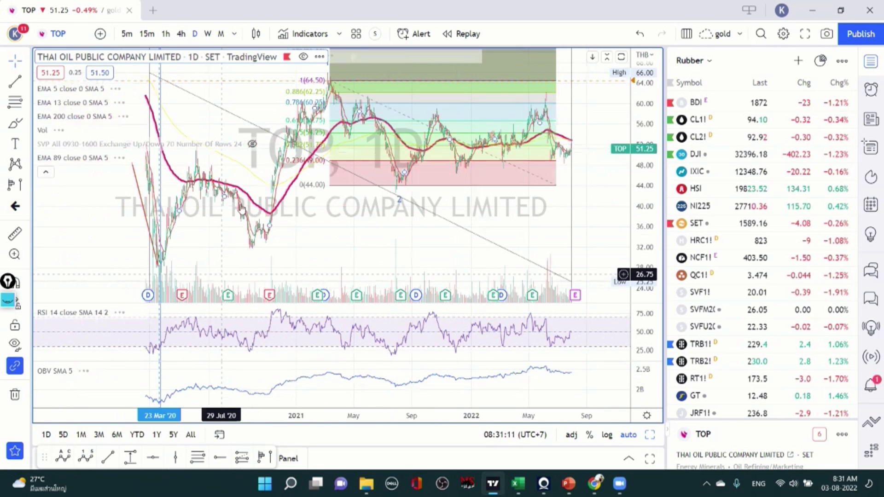
scroll(149, 214, "down", 1)
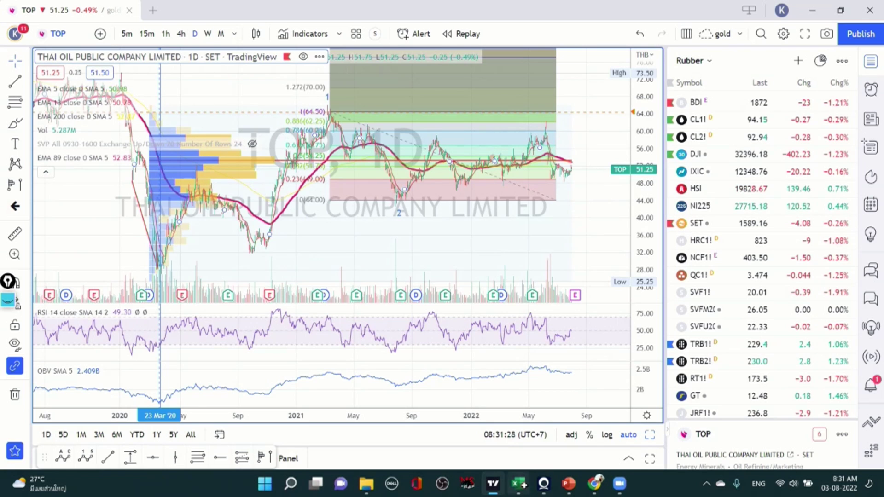
- Switch to Excel and check TOP's Wave 1,2 entry and its PEAK cell
key("alt+Tab")
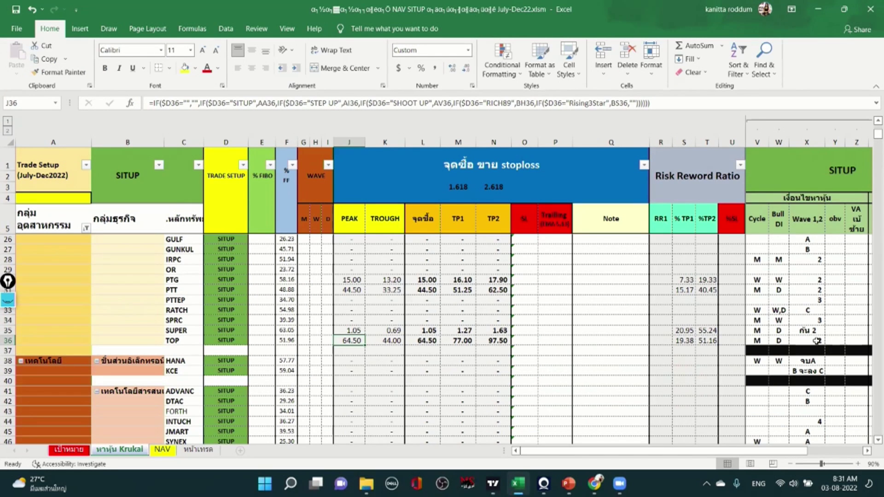
left_click(797, 341)
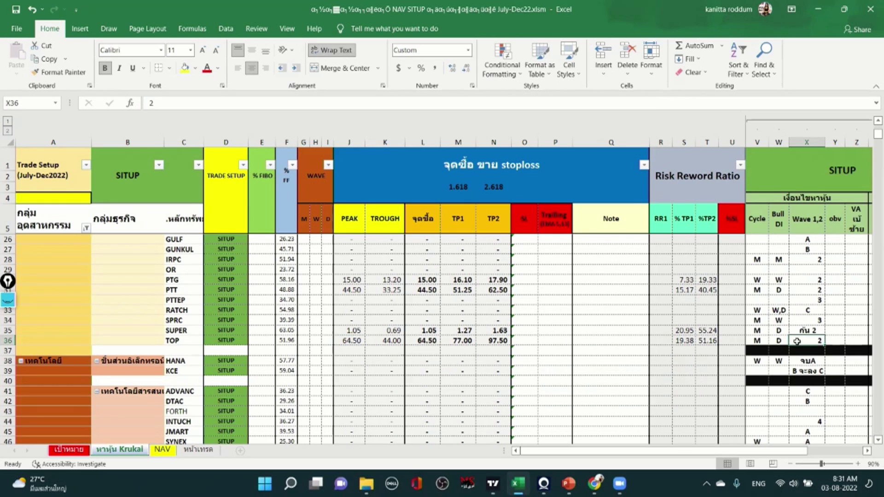
left_click(363, 341)
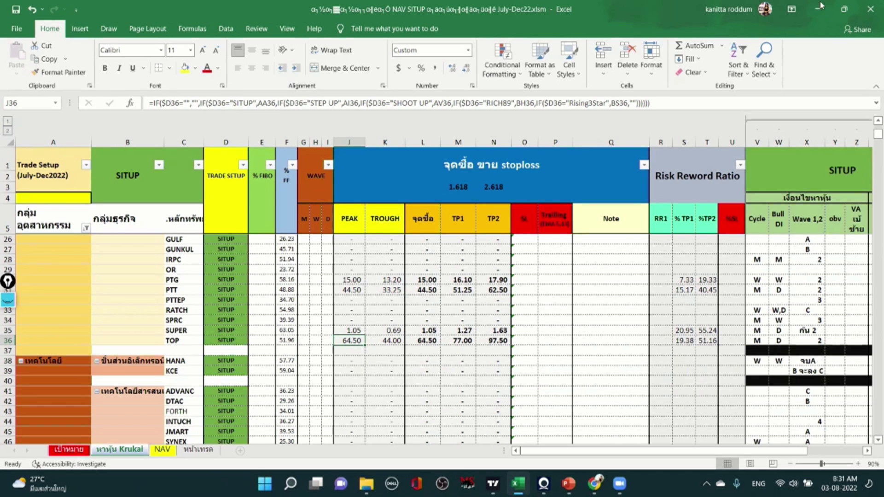
- Switch to TradingView and examine TOP's daily price swing between the 64.50 peak and the wave 2 low
key("alt+Tab")
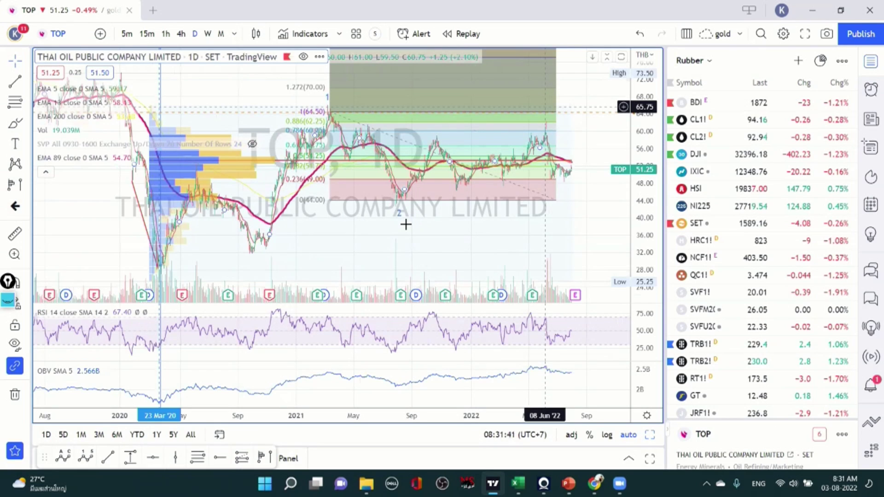
scroll(483, 265, "up", 2)
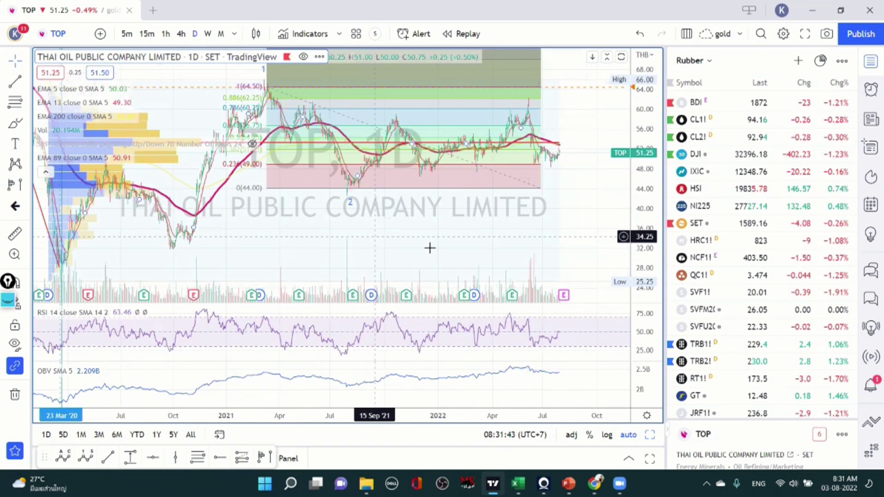
scroll(385, 256, "up", 2)
scroll(521, 261, "up", 1)
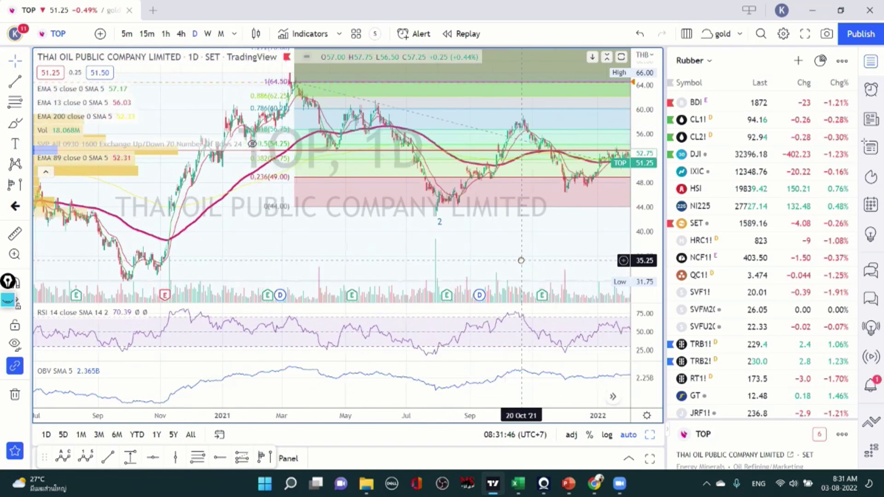
scroll(467, 257, "up", 1)
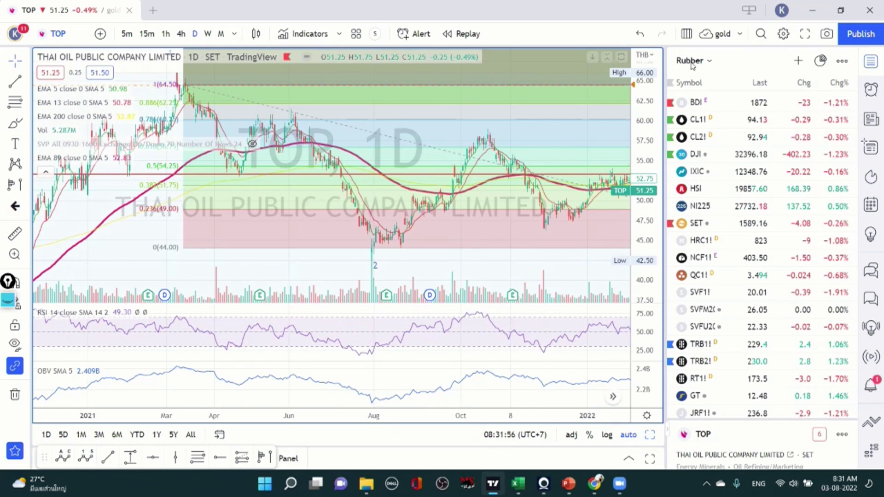
- Switch to Excel and check TOP's TROUGH, TP1 and TP2 cells
key("super+d")
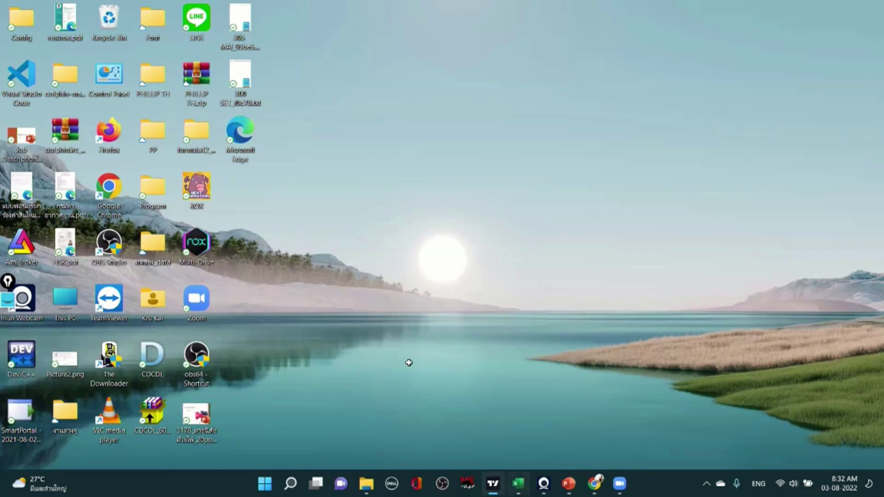
key("alt+Tab")
key("Right")
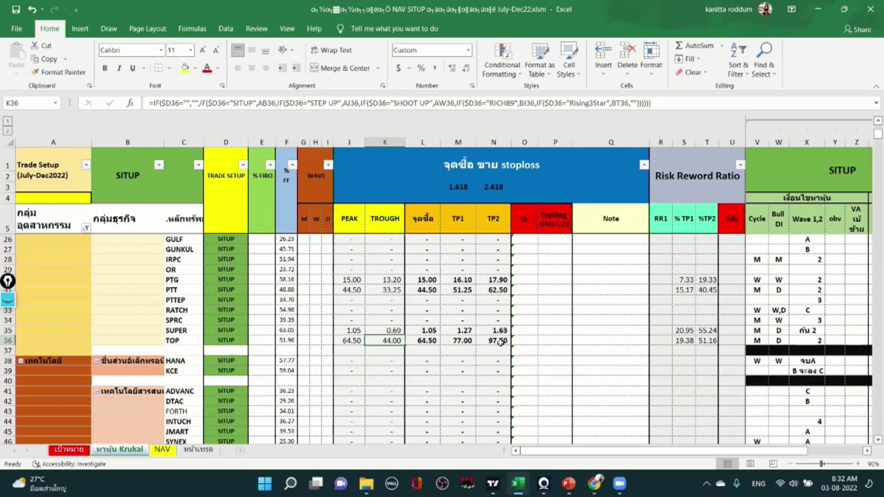
left_click(462, 340)
left_click(490, 344)
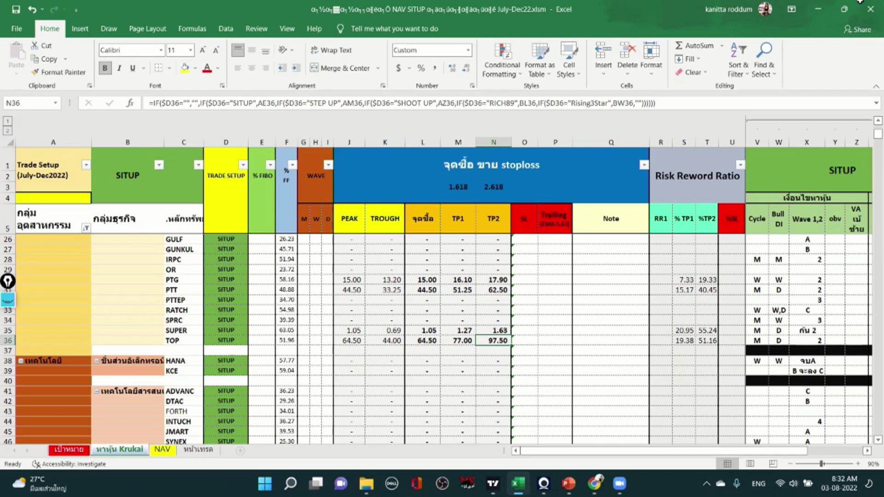
- Return to TradingView and examine TOP's daily price action from the wave 2 low to the July 2022 low
left_click(492, 482)
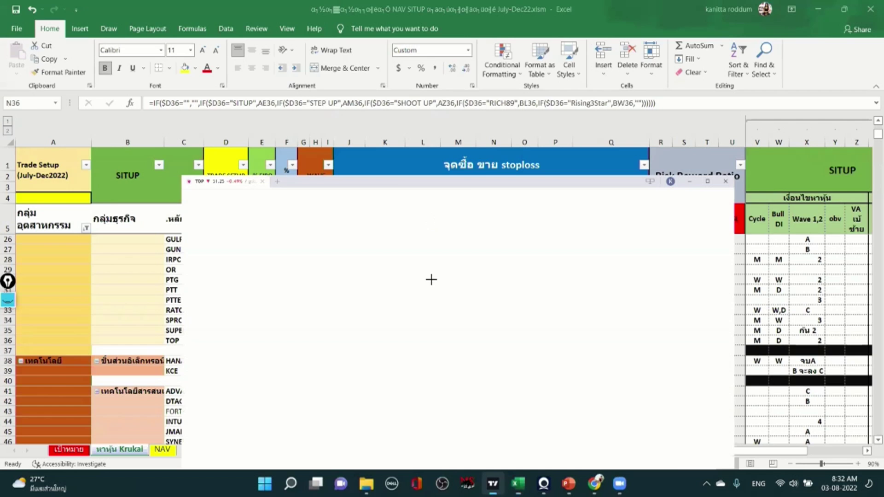
scroll(326, 236, "down", 2)
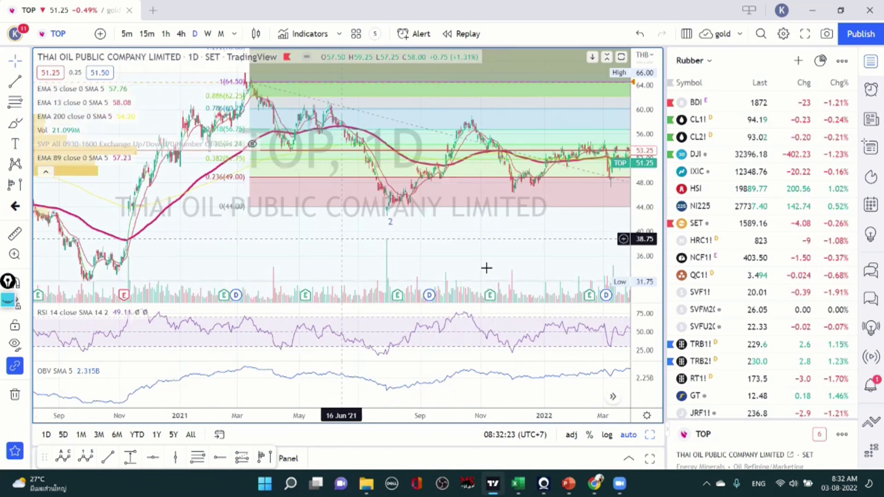
scroll(359, 219, "down", 2)
scroll(371, 229, "right", 5)
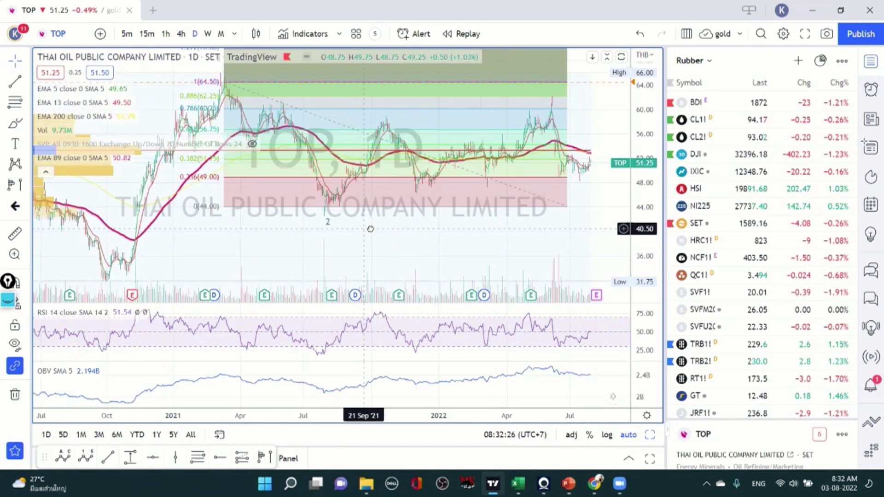
scroll(371, 229, "left", 1)
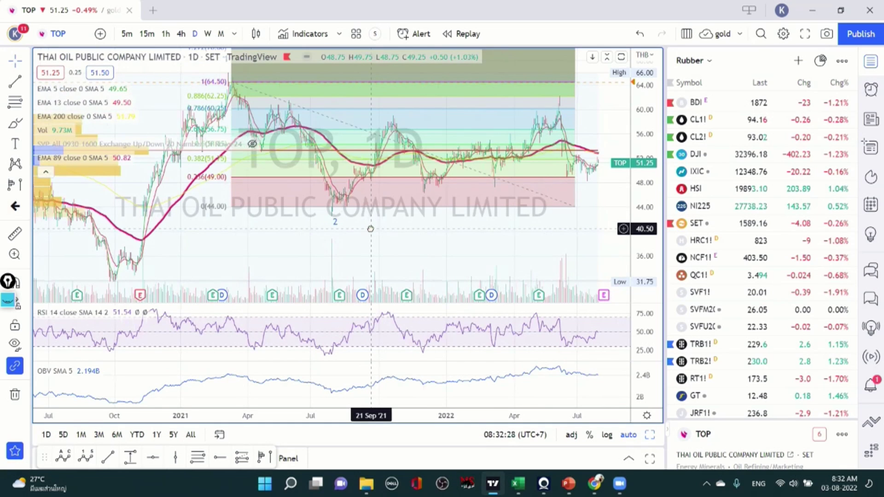
scroll(118, 50, "up", 2)
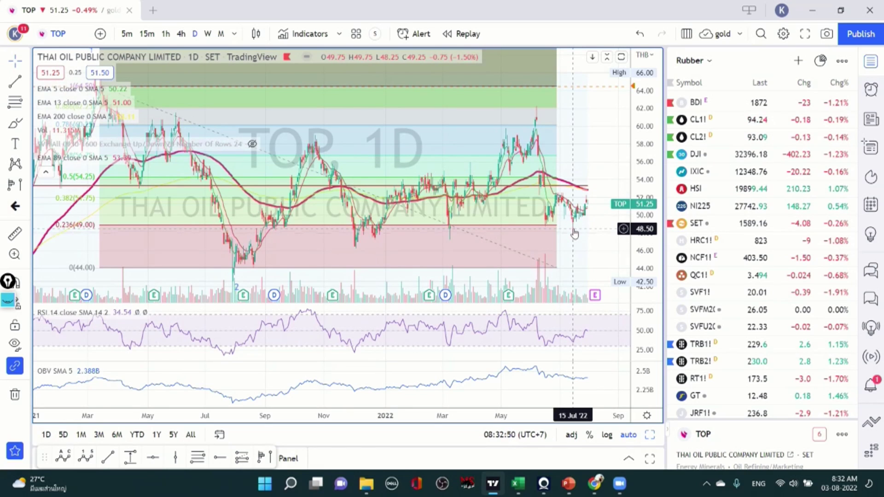
- Sketch a rising price projection with a small pullback from TOP's latest candle, marking the pullback with an arrow labelled SL
left_click(5, 300)
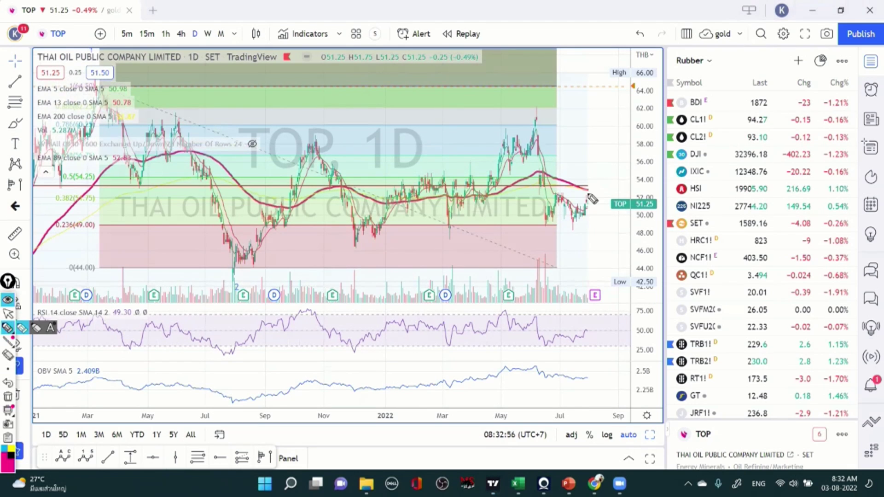
left_click_drag(589, 204, 608, 97)
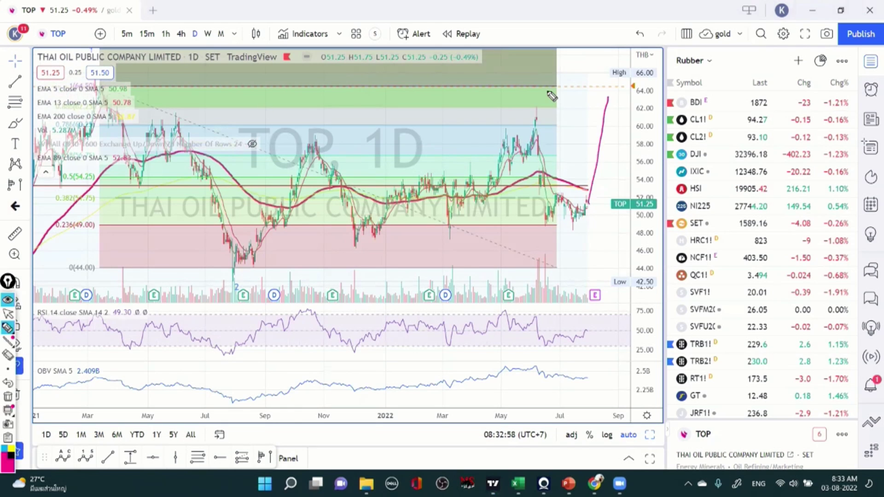
mouse_move(609, 97)
left_mouse_down()
mouse_move(617, 111)
mouse_move(632, 57)
left_mouse_up()
mouse_move(614, 127)
left_mouse_down()
mouse_move(613, 115)
mouse_move(623, 142)
left_mouse_up()
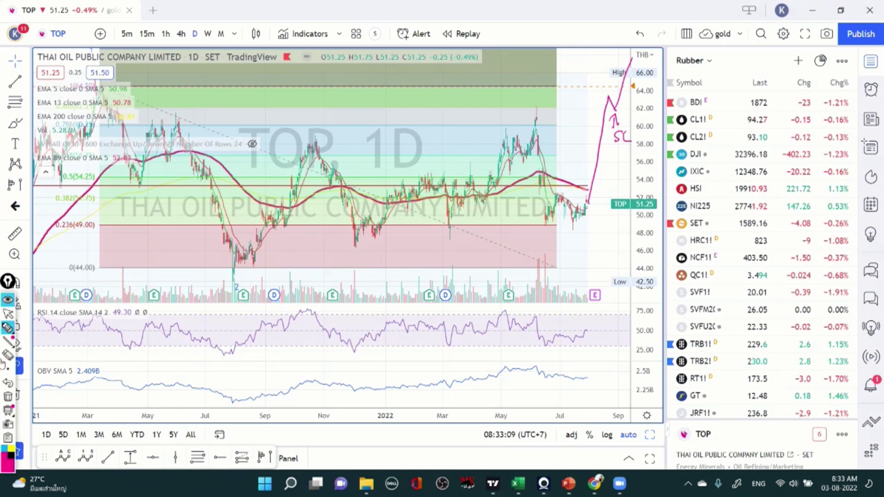
left_click(8, 315)
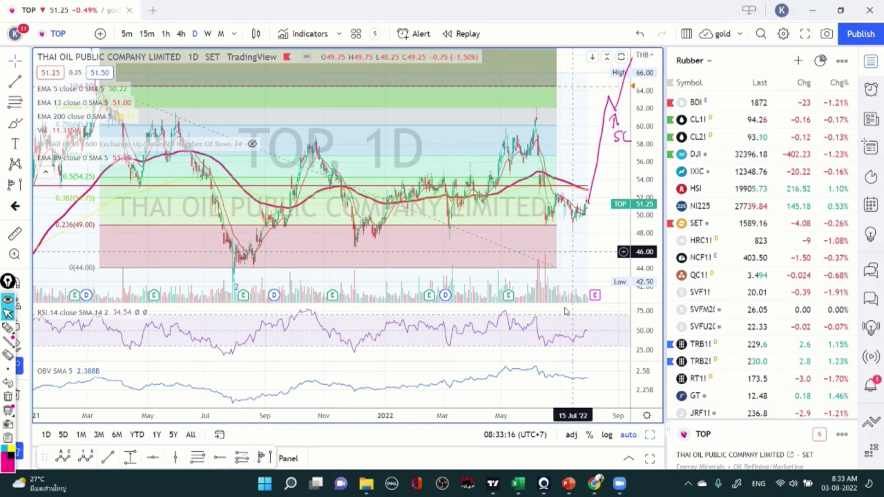
- Switch to Excel, set TOP's SL to 49.25, and check its %TP1 and %TP2 cells
left_click(521, 489)
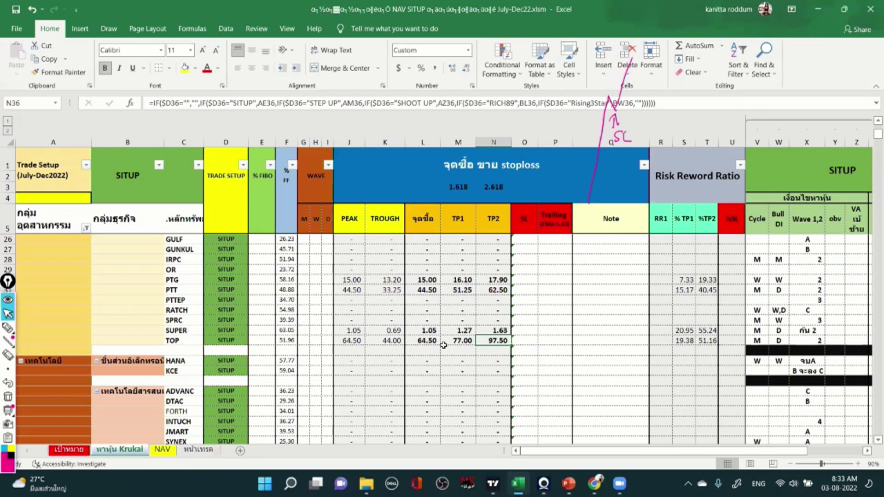
left_click(525, 344)
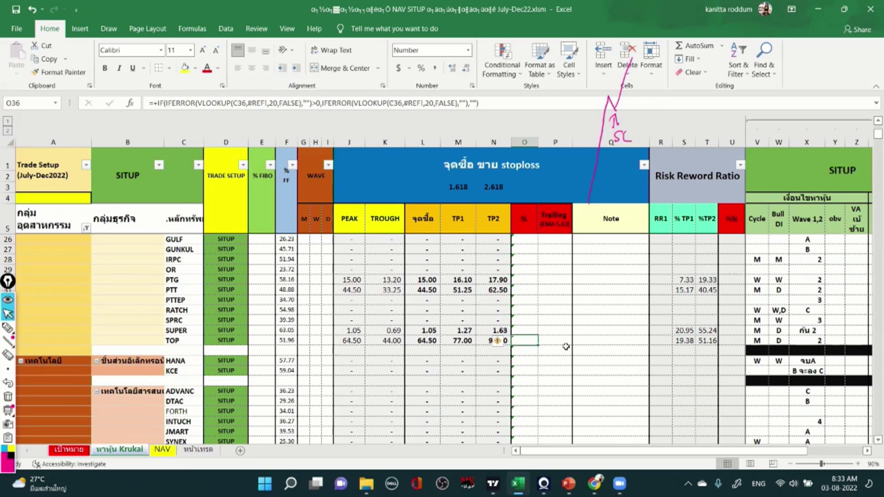
type("49.")
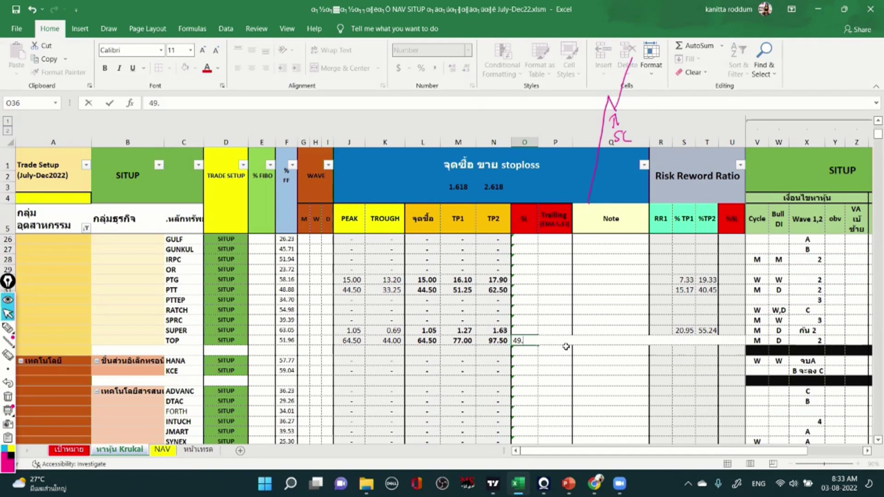
type("25")
key("ctrl+Return")
key("Return")
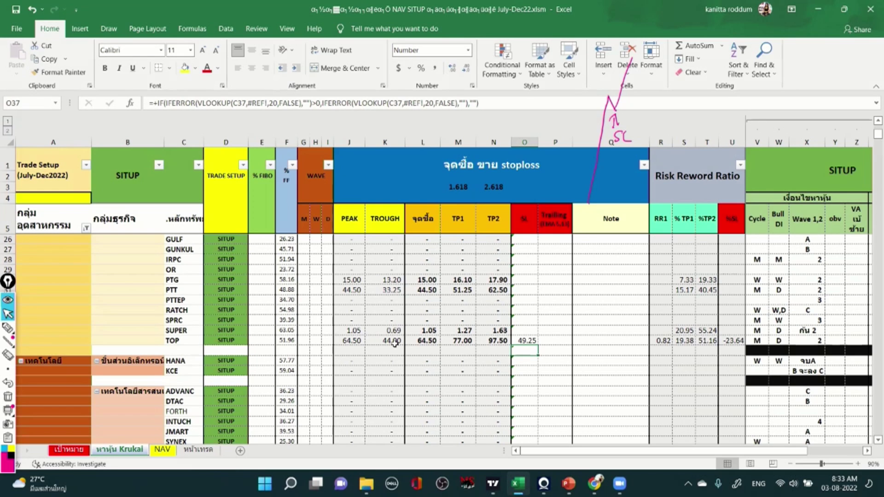
left_click(691, 342)
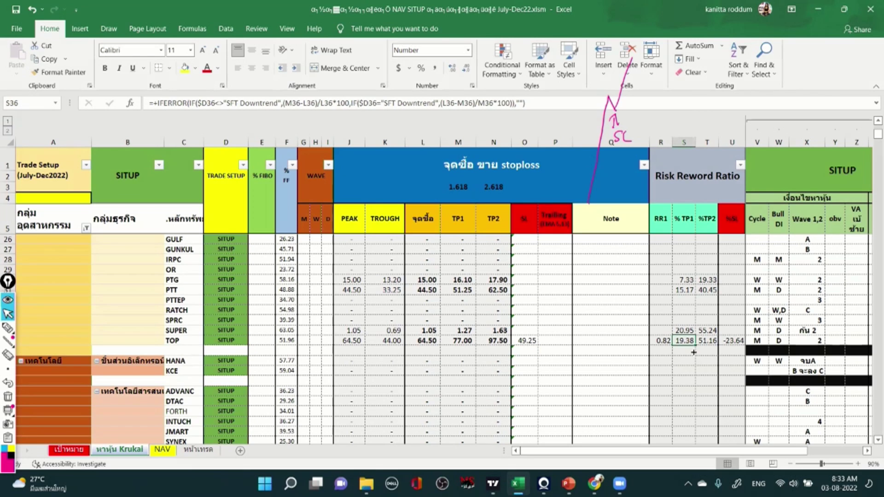
key("Right")
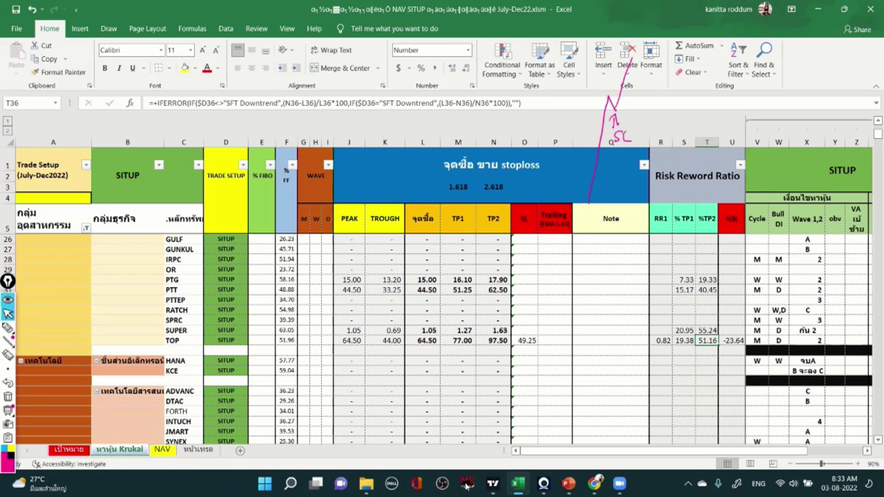
- Return to TradingView and clear the hand-drawn projection and label from the TOP chart
left_click(492, 484)
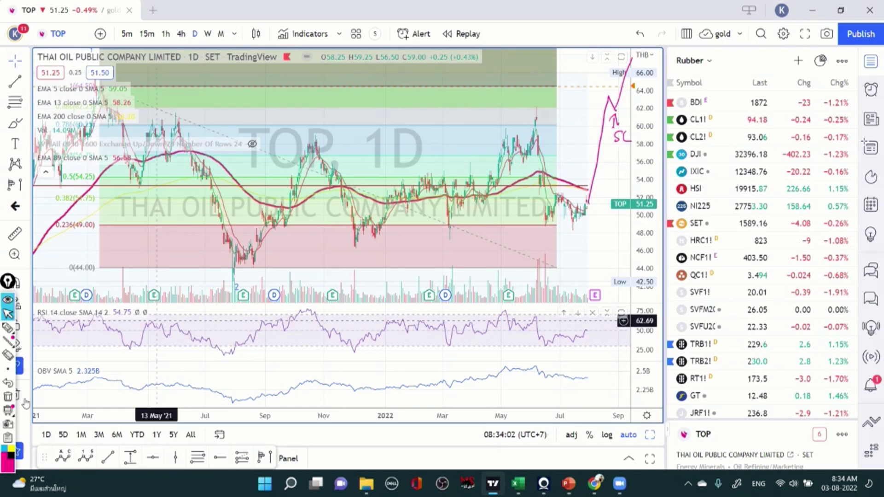
left_click(9, 394)
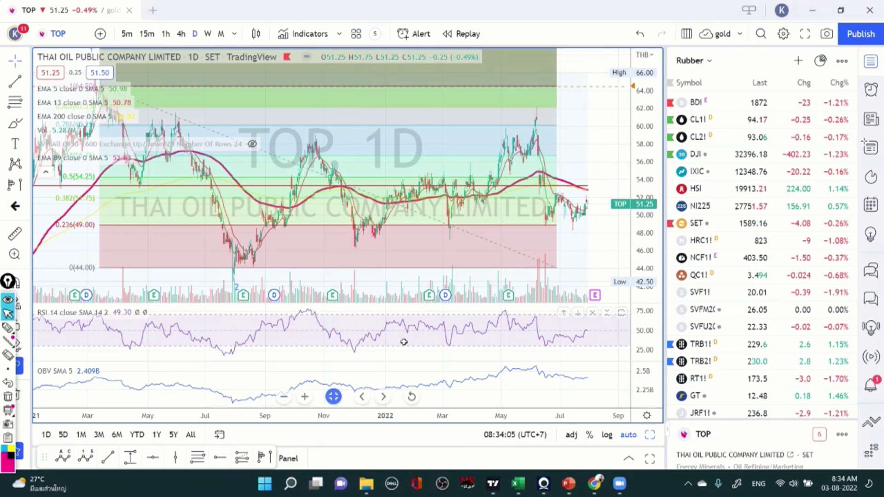
- Switch to Excel and find the BEM row in the trade setup sheet
key("alt+Tab")
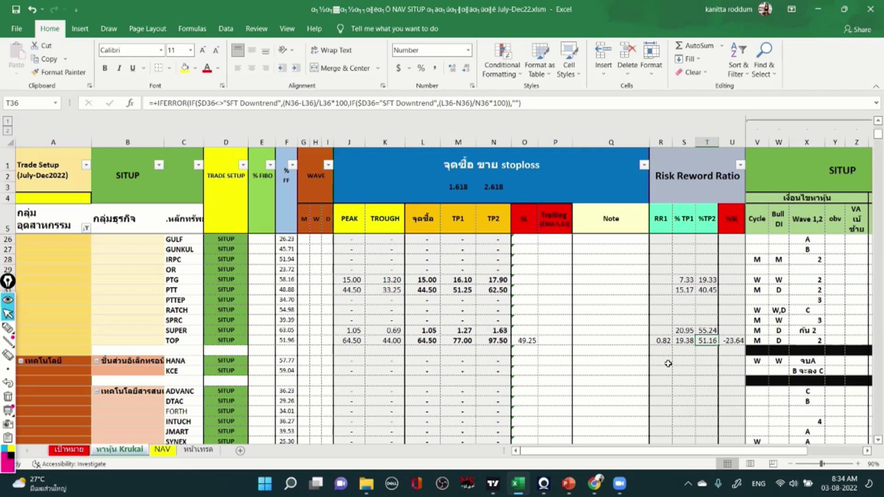
left_click(611, 341)
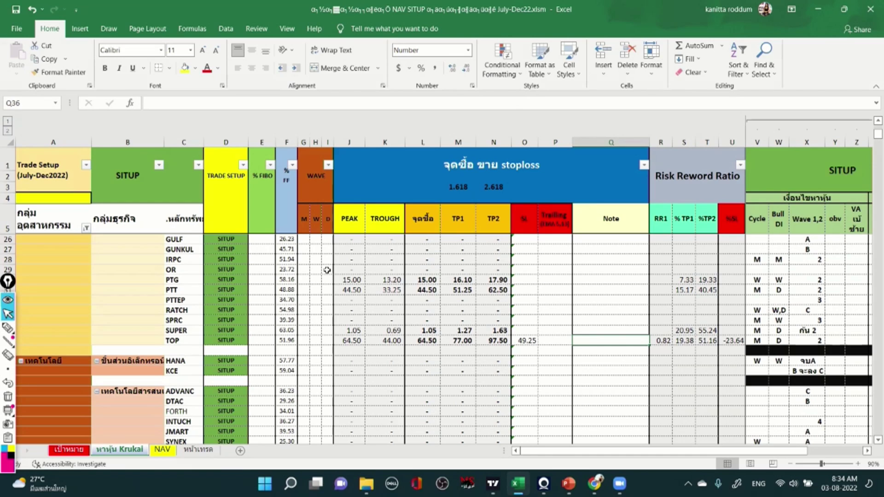
key("ctrl+f")
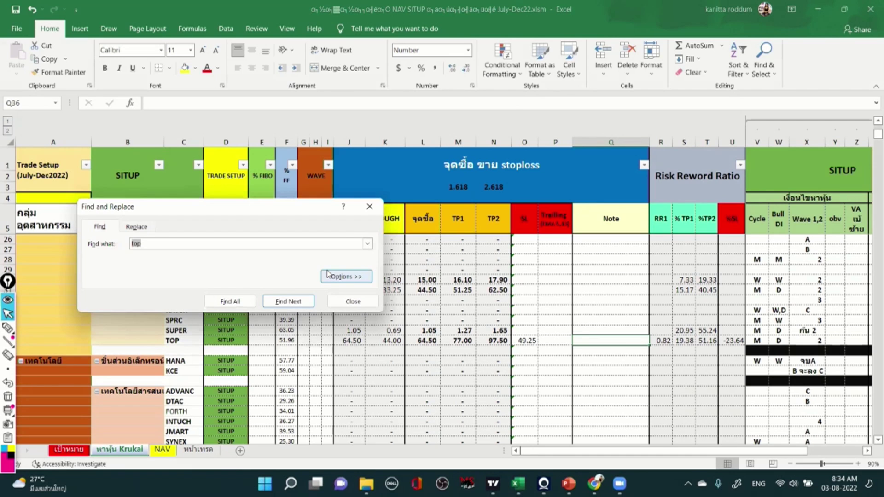
type("bem")
left_click(291, 301)
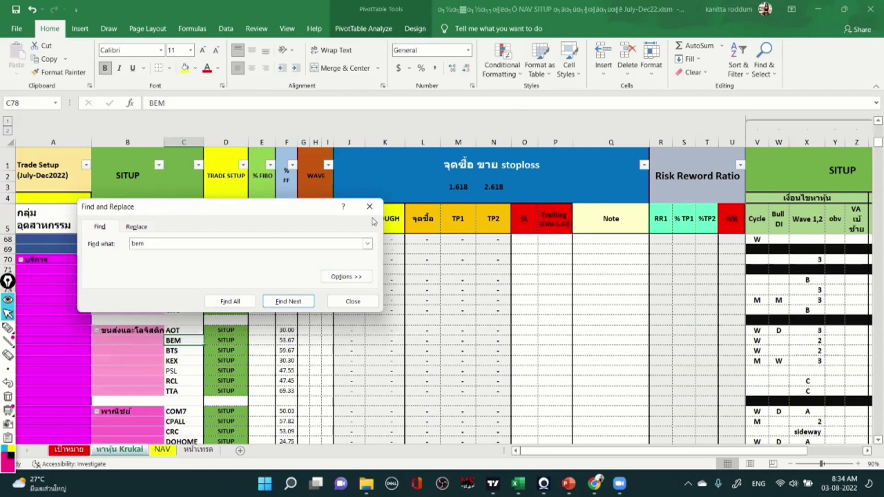
key("Escape")
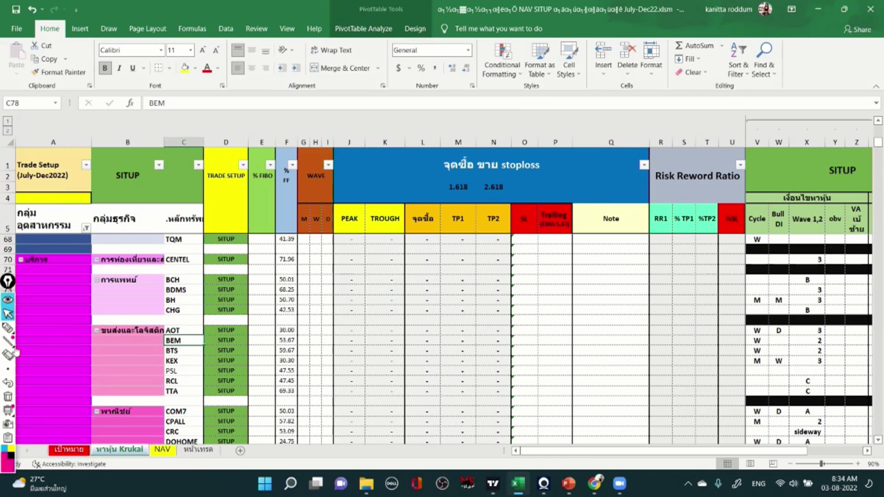
- Collapse the annotation tools, switch to TradingView and load the BEM (Bangkok Expressway and Metro) chart
left_click(8, 300)
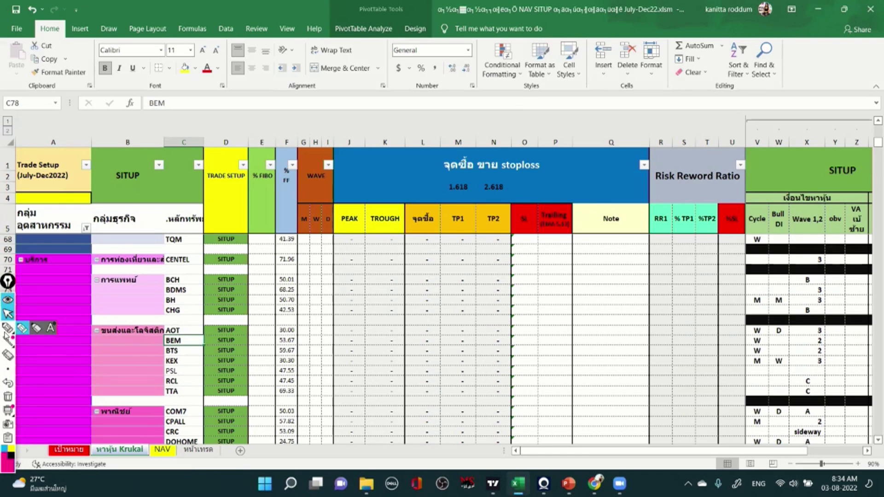
left_click(494, 486)
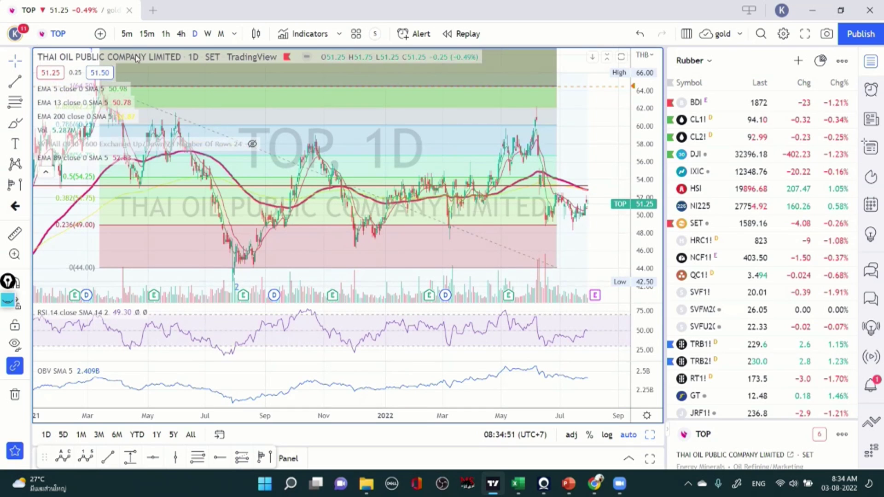
type("BEM")
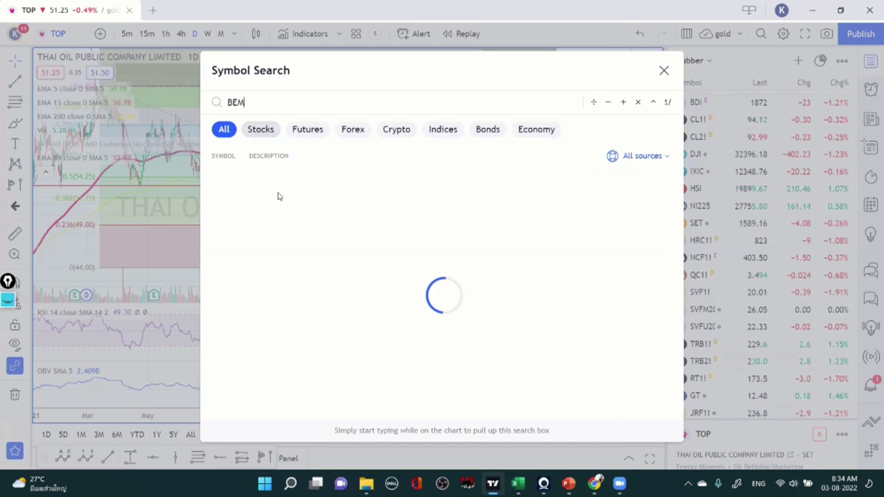
left_click(359, 170)
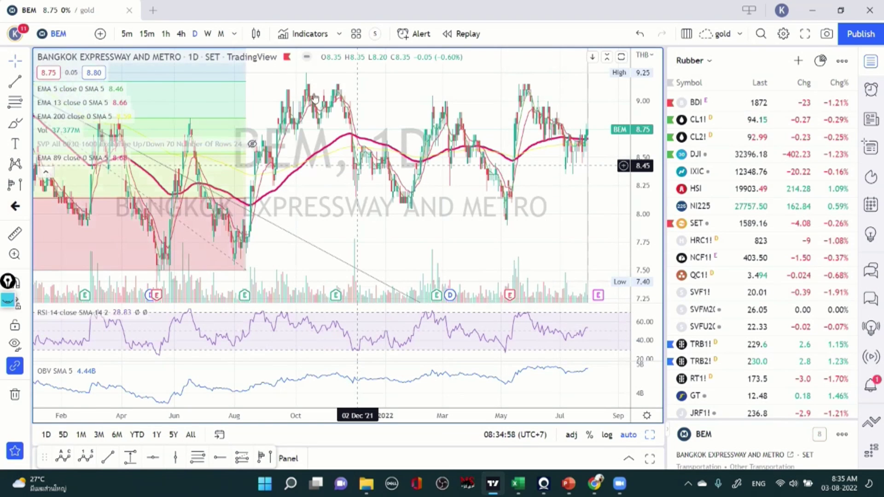
- Set the BEM chart to the monthly timeframe and bring its longer price history into view
scroll(282, 156, "down", 3)
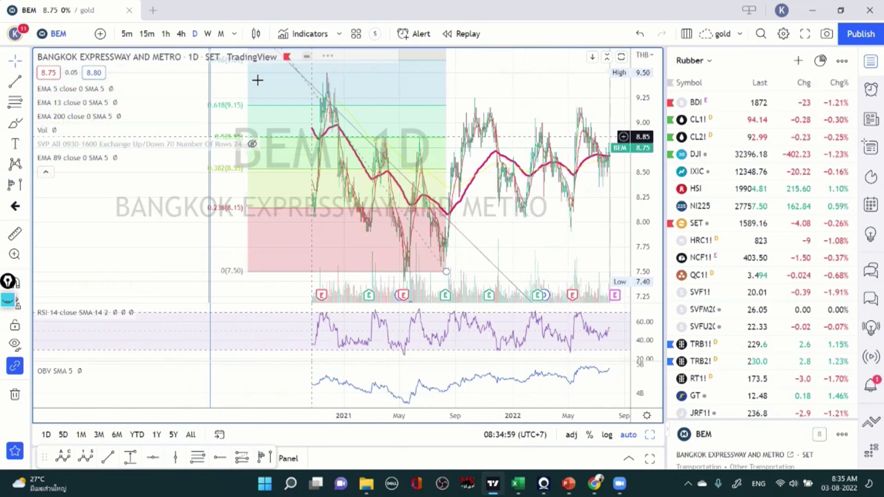
left_click(221, 35)
scroll(502, 219, "down", 5)
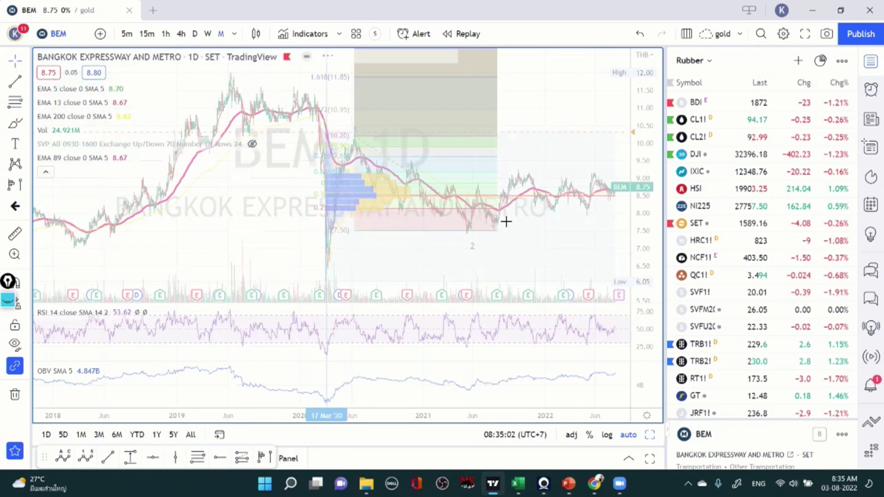
- Set the BEM chart to the daily timeframe and bring the price action from 2019 to 2022 into view
scroll(465, 217, "up", 5)
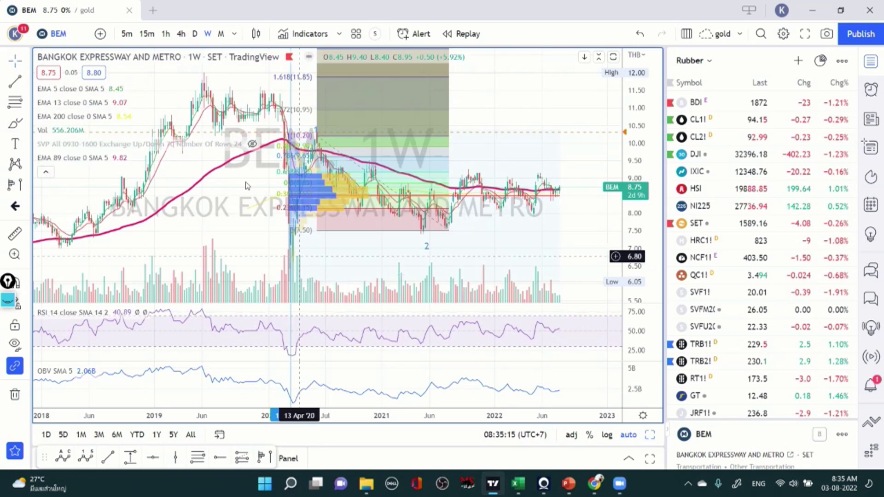
key("d")
key("Return")
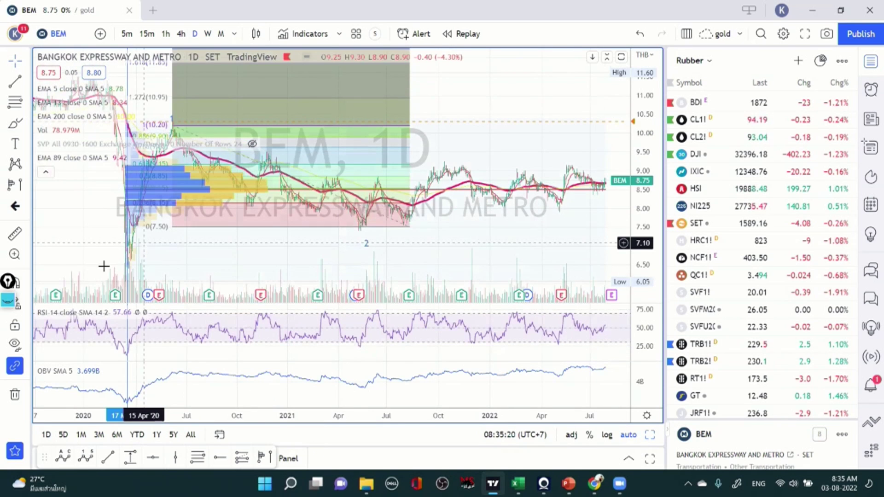
scroll(79, 263, "up", 2)
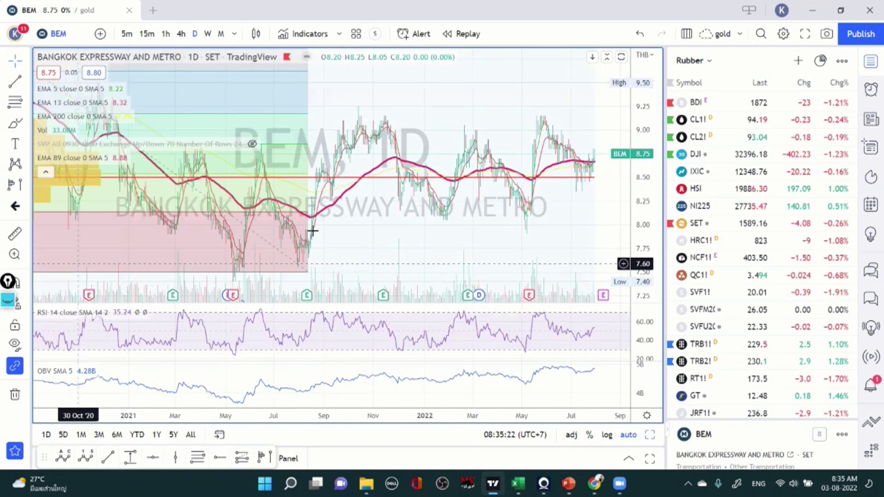
scroll(472, 264, "down", 3)
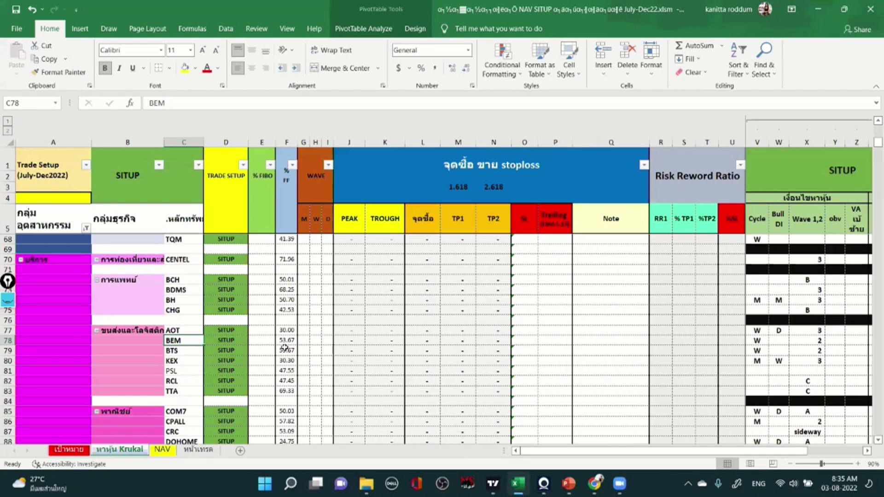
- Check the BEM row in Excel, then return to TradingView and examine the wave 1 peak and wave 2 trough on the daily chart
left_click(518, 483)
key("shift+space")
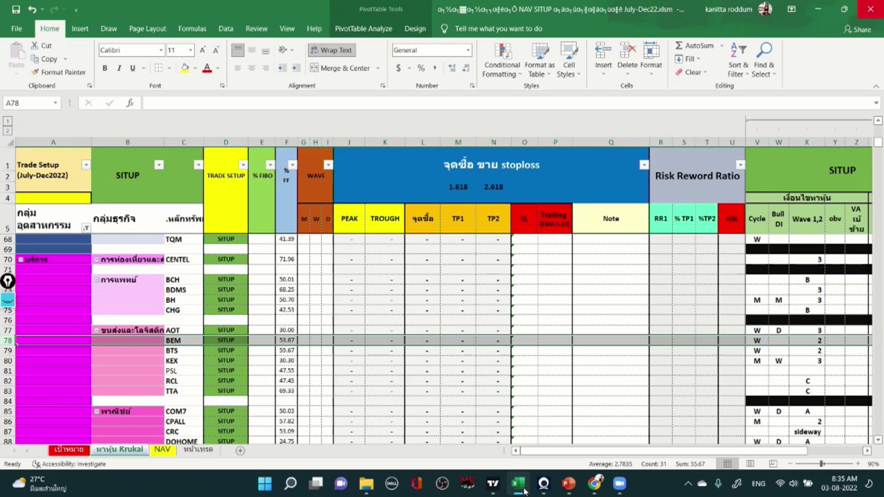
left_click(494, 485)
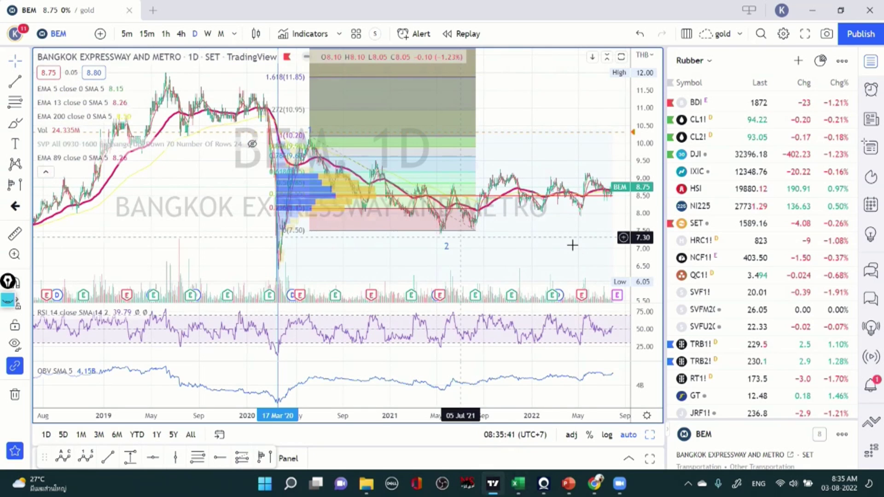
scroll(474, 245, "right", 5)
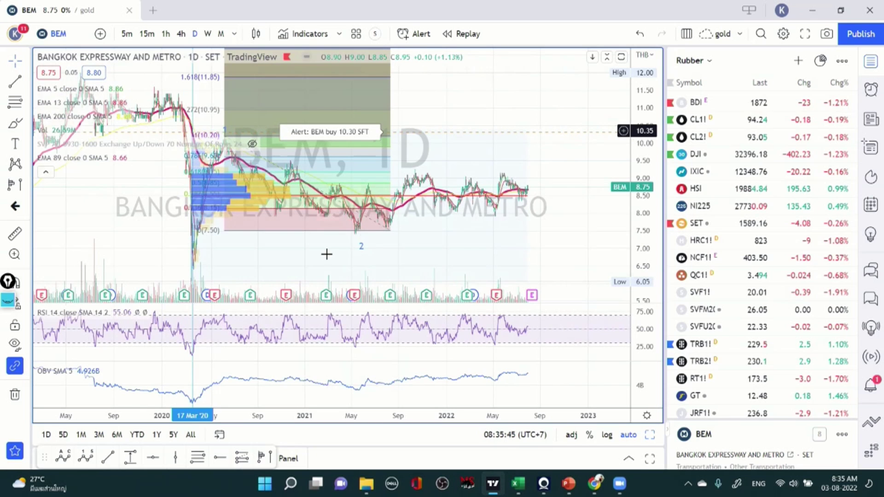
scroll(322, 247, "up", 2)
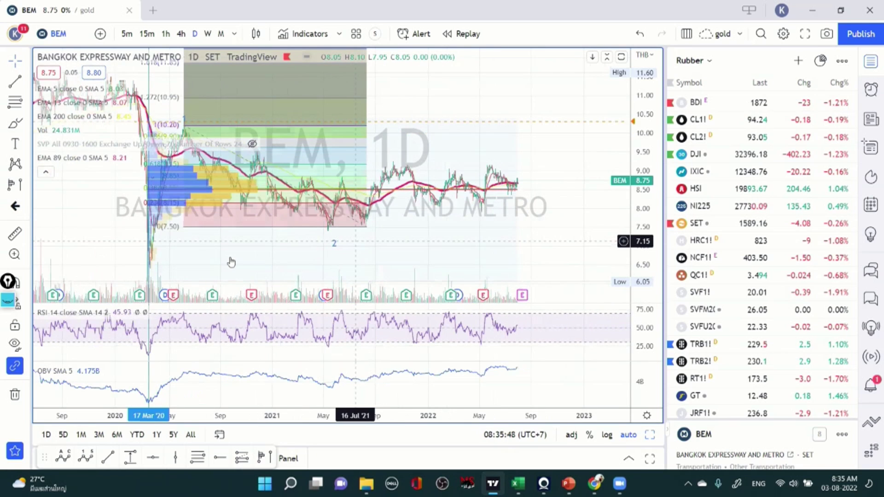
scroll(327, 281, "up", 3)
scroll(377, 254, "up", 2)
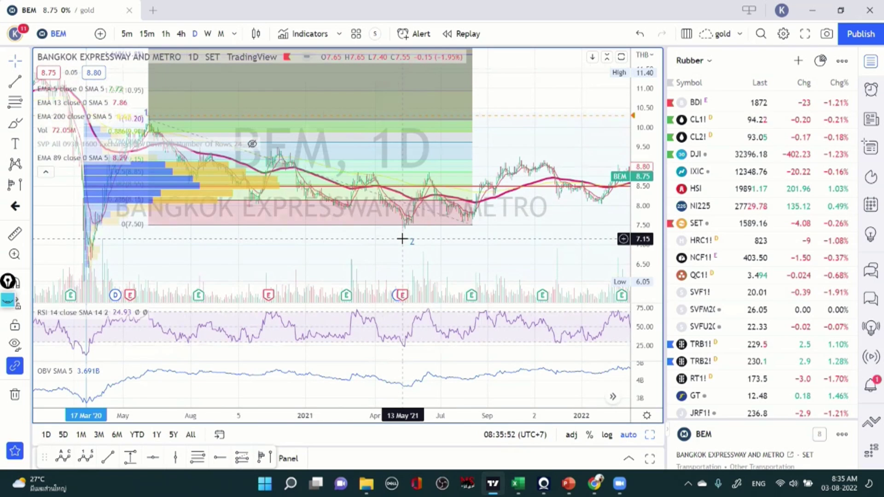
- Switch to Excel and enter a PEAK of 10.3 and a TROUGH of 7.55 in the BEM row
left_click(518, 483)
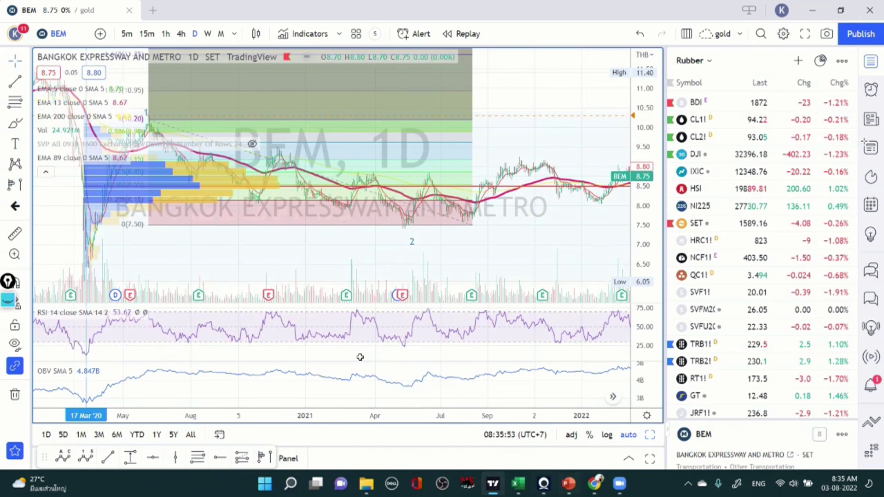
left_click(341, 341)
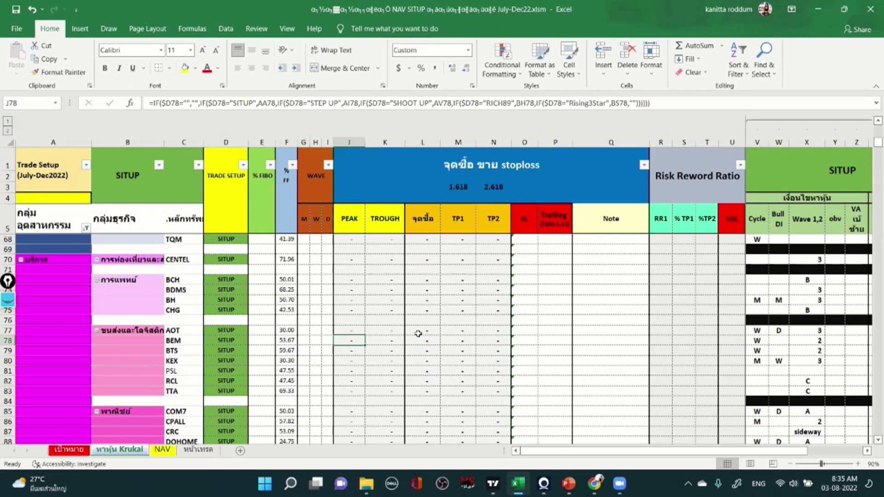
type("10.3")
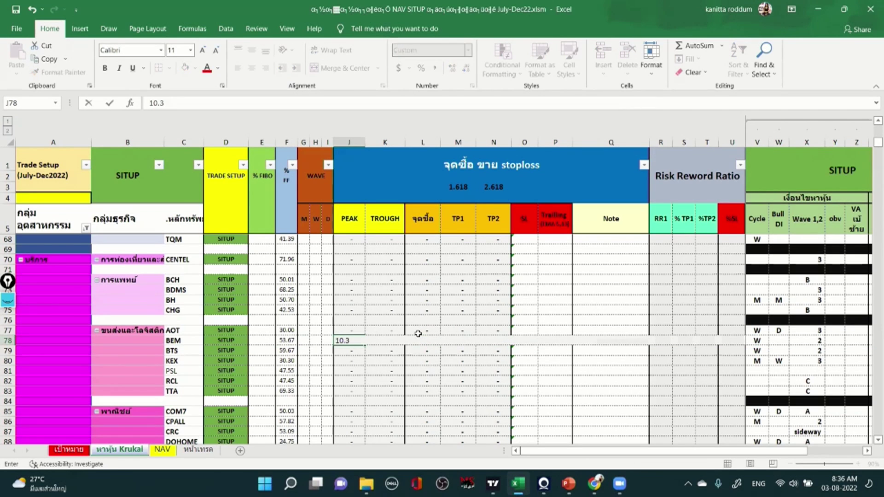
key("Tab")
type("7.55")
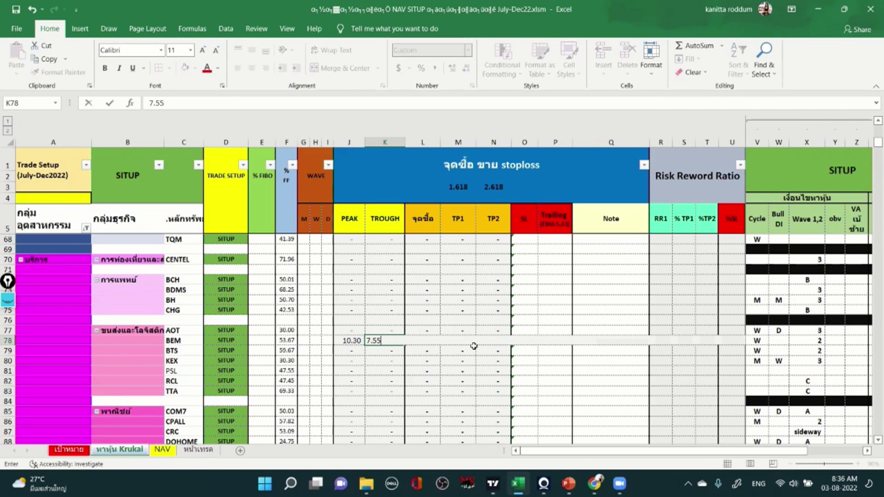
key("Down")
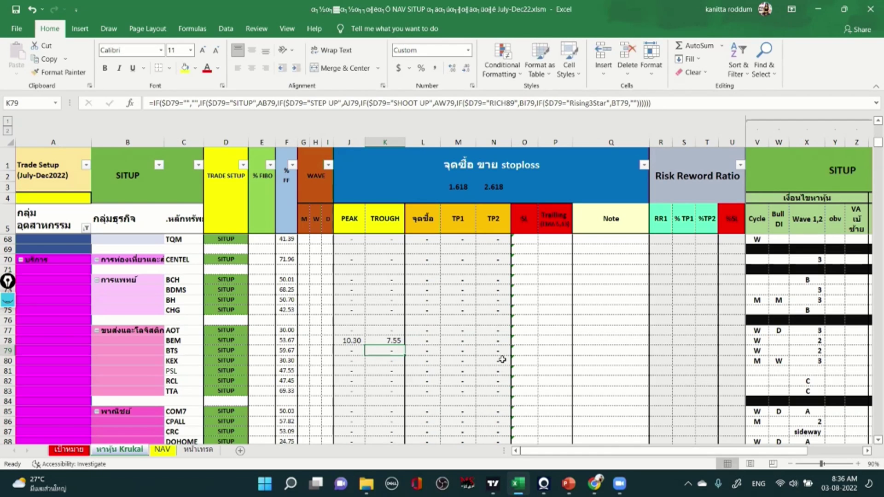
- Fill the buy-point (จุดซื้อ) formula from the TOP row down its column past the BEM row
scroll(502, 359, "up", 2)
scroll(424, 341, "down", 2)
left_click(394, 341)
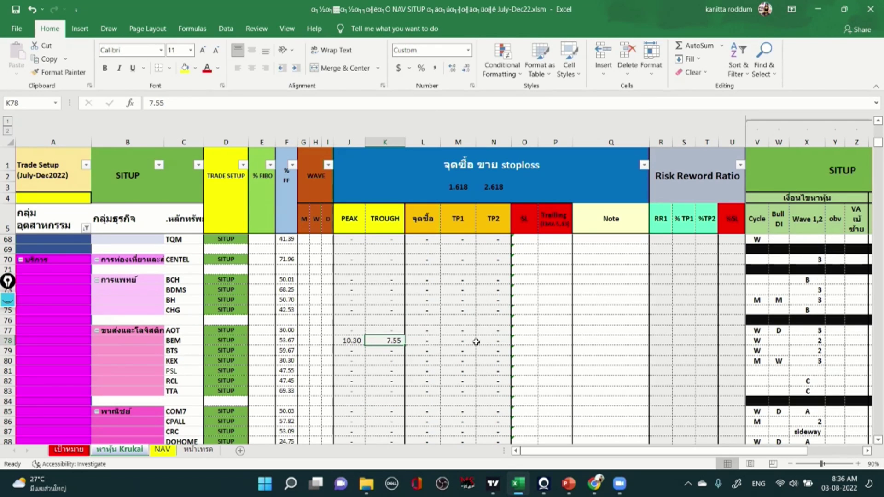
scroll(459, 330, "up", 13)
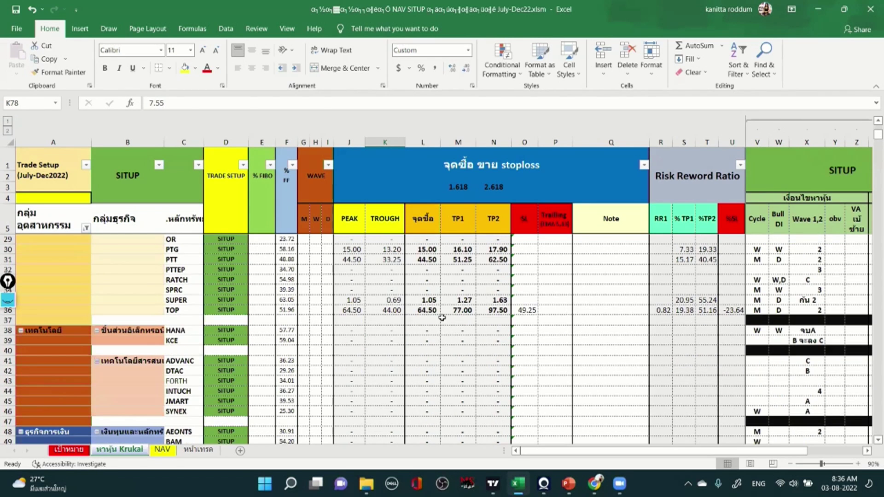
left_click(435, 312)
scroll(438, 403, "down", 15)
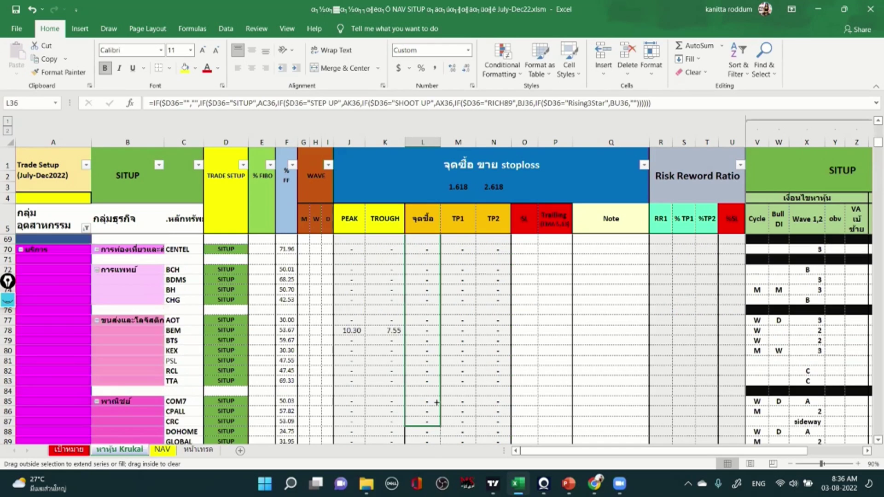
left_click(437, 403, "shift")
scroll(474, 258, "up", 6)
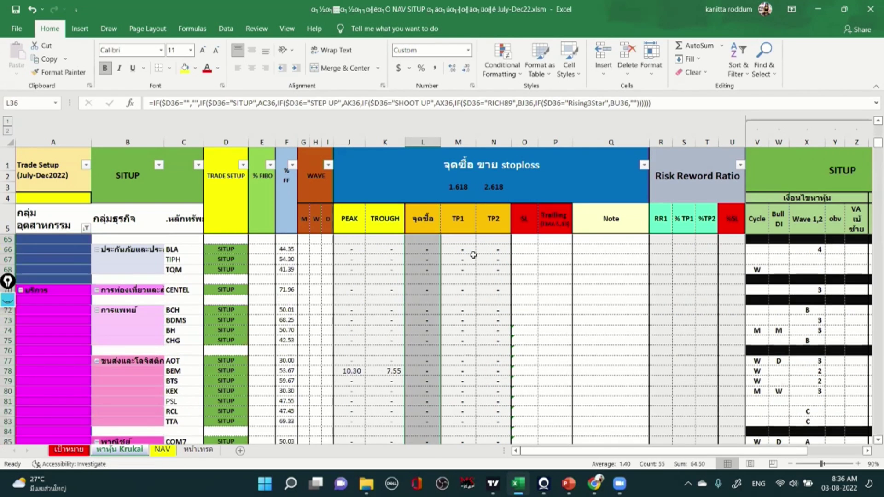
- Fill the TP1 formula from the TOP row down its column past the BEM row
scroll(474, 256, "up", 7)
left_click(466, 251)
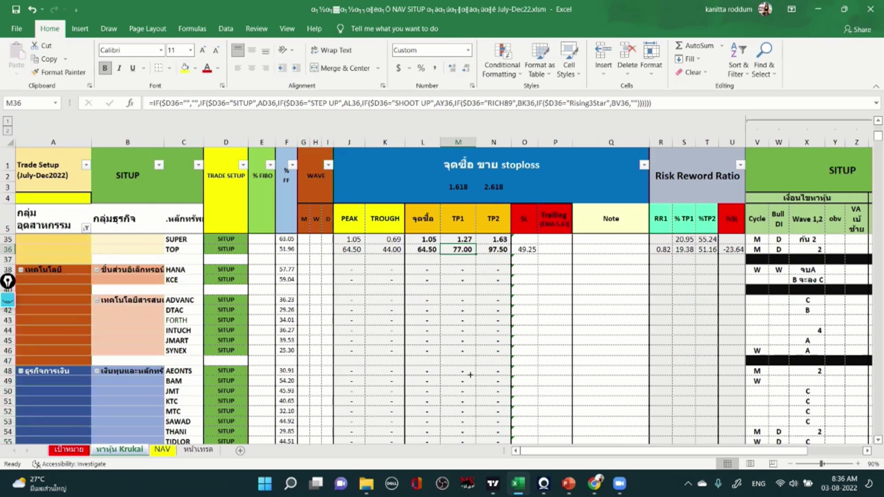
left_click_drag(477, 254, 449, 476)
scroll(461, 359, "down", 5)
left_click_drag(460, 358, 397, 383)
scroll(447, 331, "down", 5)
- Fill the TP2 formula from the TOP row down its column past the BEM row
scroll(397, 382, "up", 7)
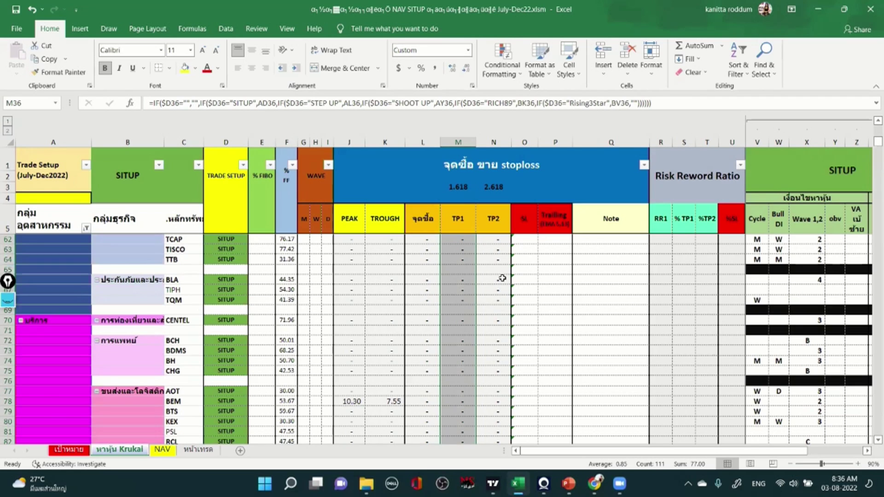
scroll(503, 323, "up", 7)
scroll(507, 345, "up", 5)
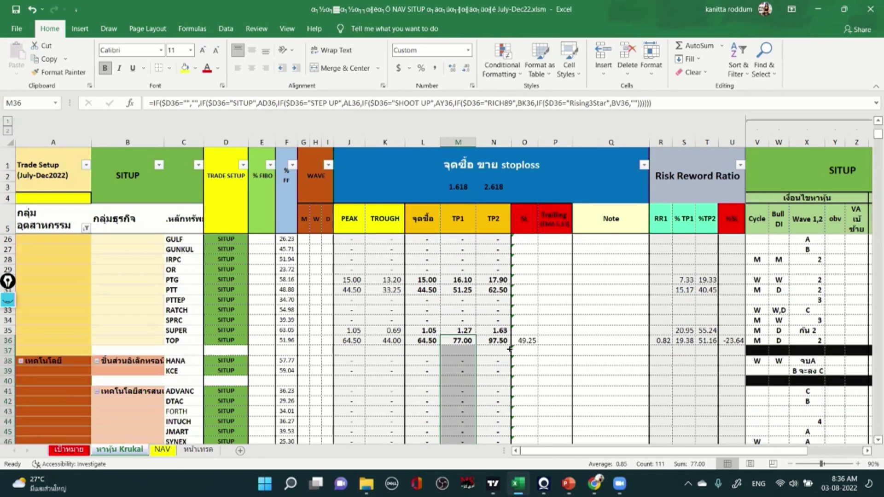
key("Right")
left_click_drag(510, 346, 502, 372)
- Select BEM's stop-loss cell, then switch to TradingView and examine the latest daily candles for a stop-loss level
scroll(502, 372, "up", 19)
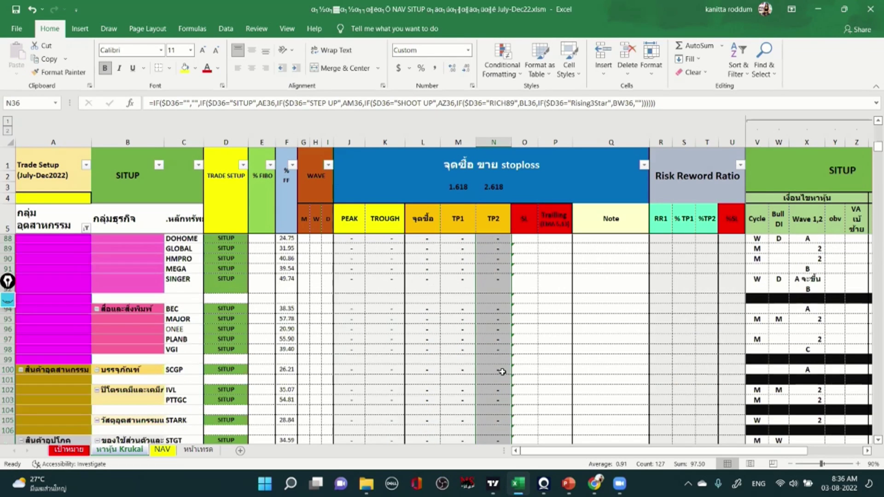
left_click(525, 401)
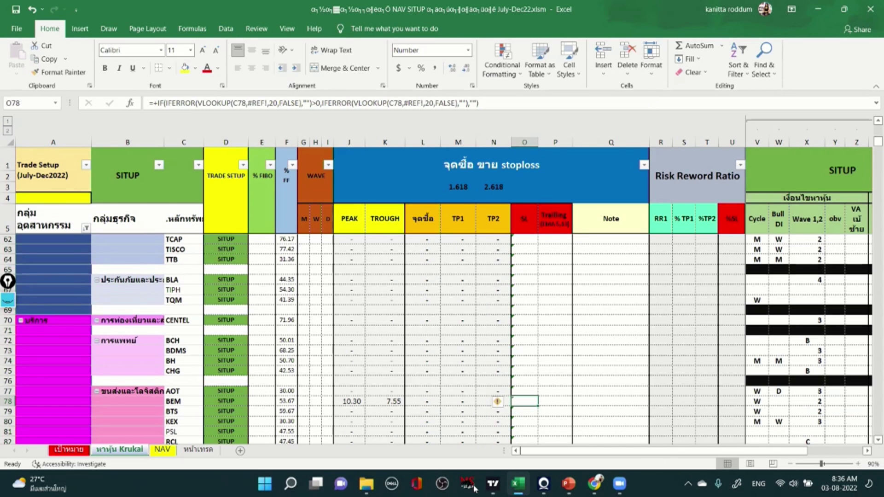
left_click(489, 489)
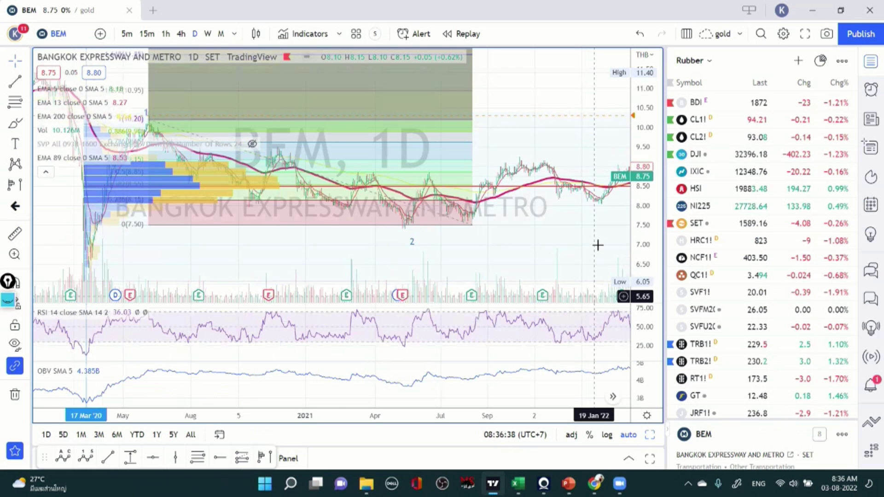
scroll(568, 172, "up", 5)
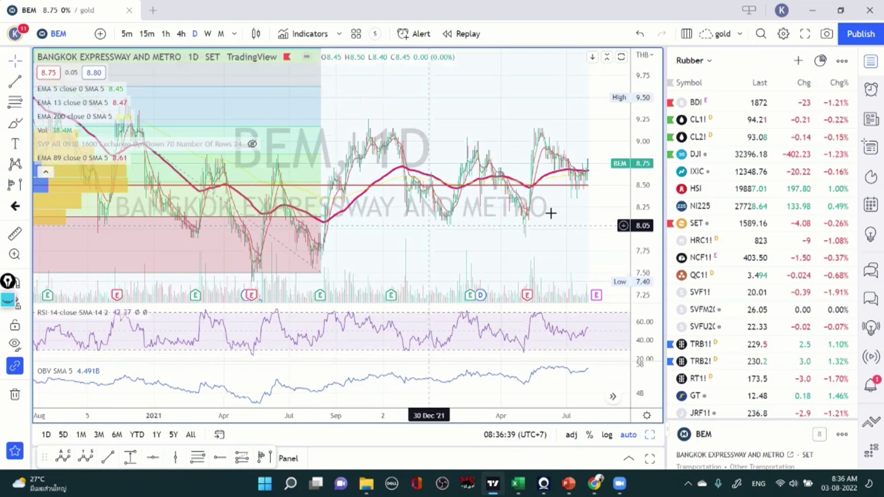
scroll(518, 213, "up", 2)
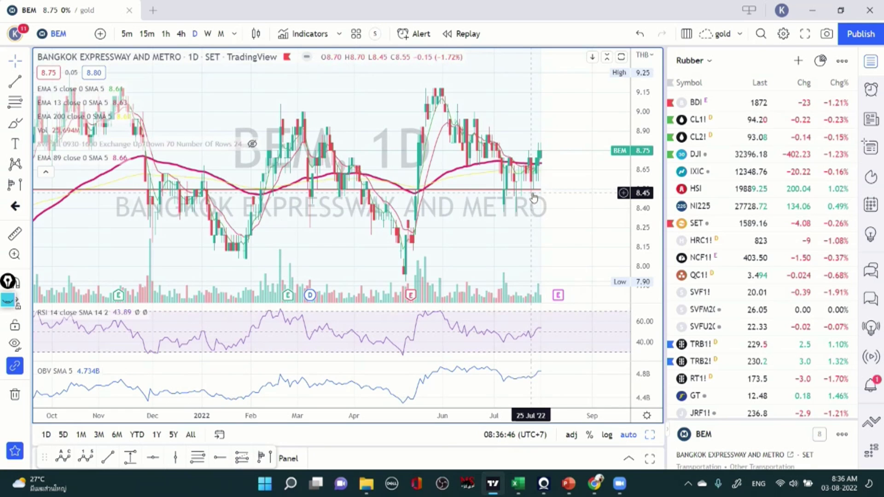
- Return to Excel and set BEM's stop loss (SL) to 8.55
left_click(518, 490)
left_click(521, 402)
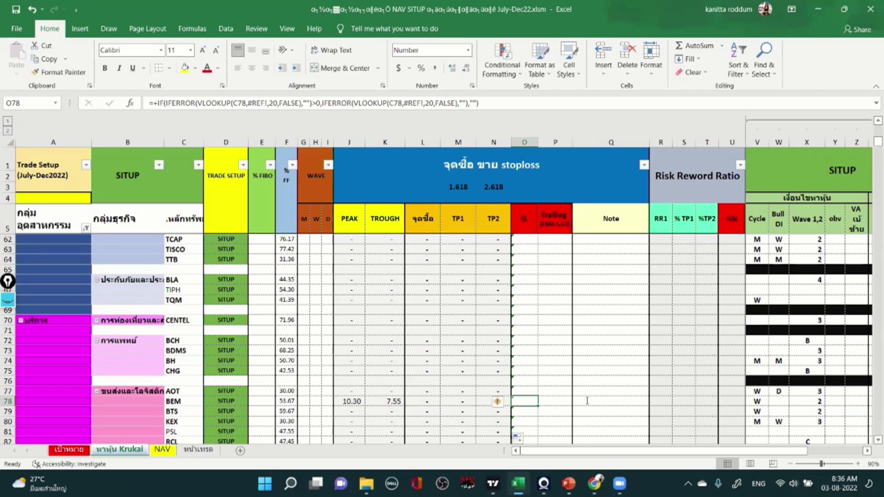
type("8.55")
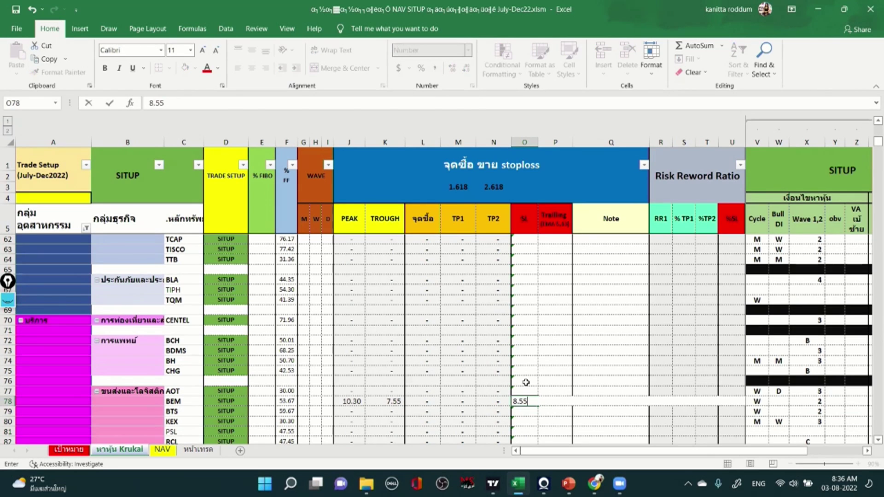
key("Return")
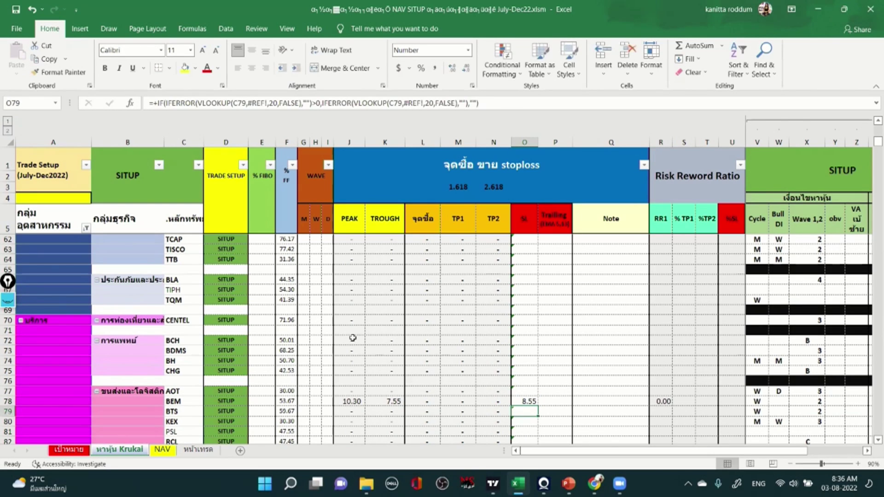
- Inspect BEM's peak, trough and buy-point cells and compare the row with the completed entries around TOP
left_click(273, 405)
left_click(341, 404)
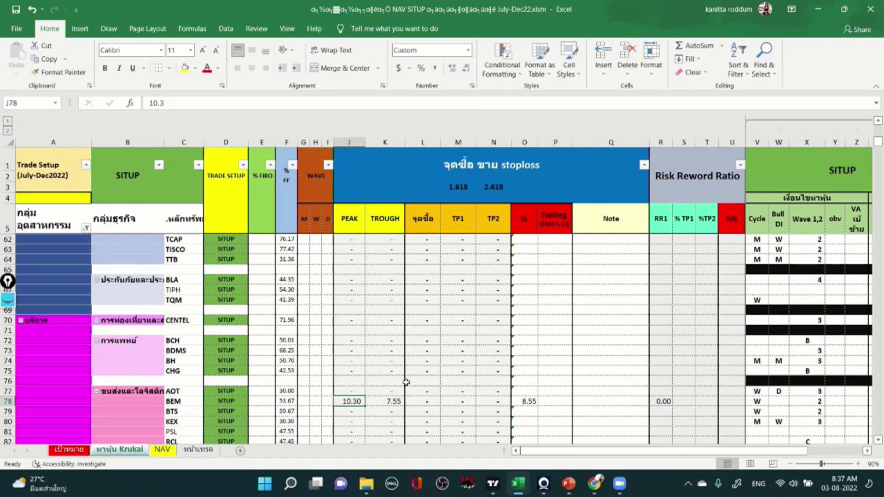
left_click(397, 402)
left_click(424, 402)
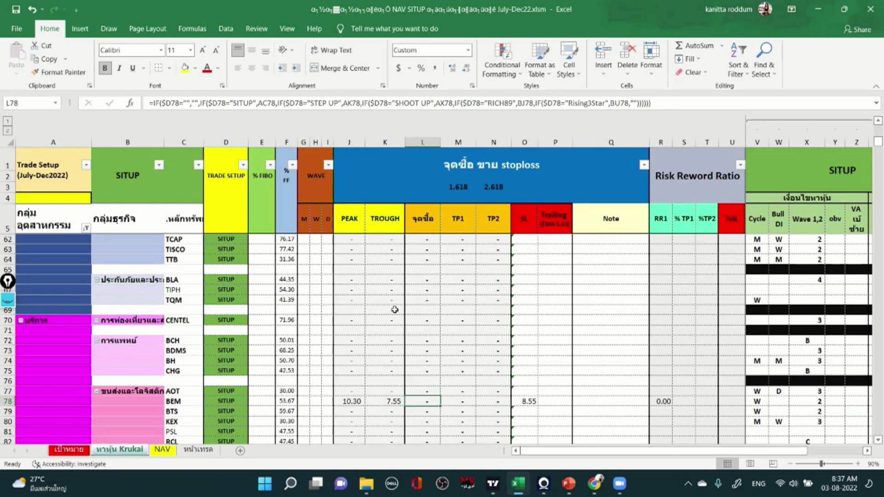
scroll(395, 309, "up", 3)
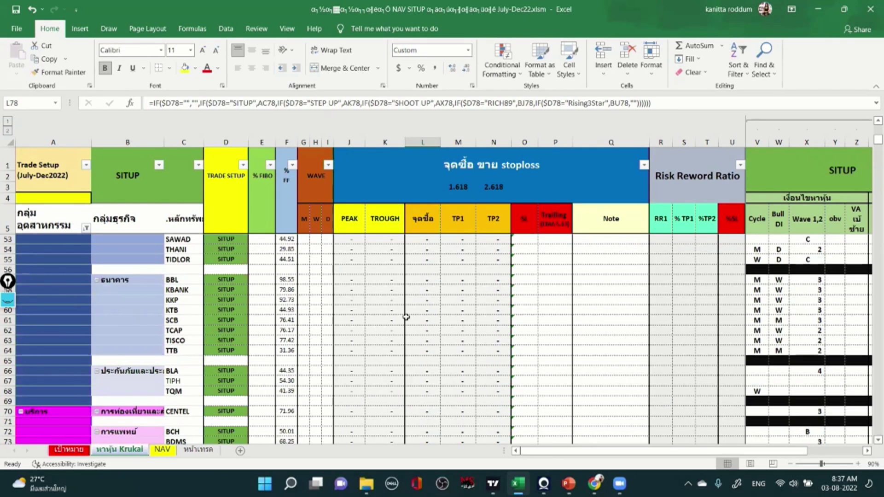
scroll(406, 317, "up", 7)
scroll(547, 305, "up", 4)
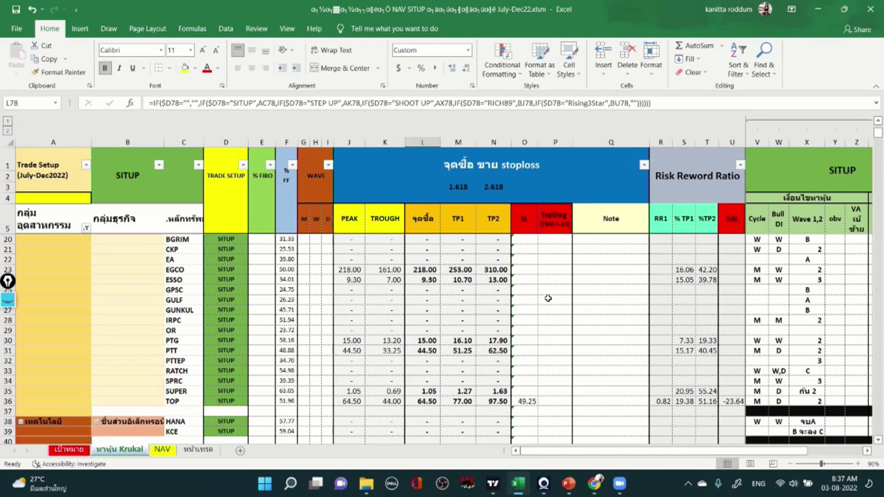
scroll(547, 305, "down", 10)
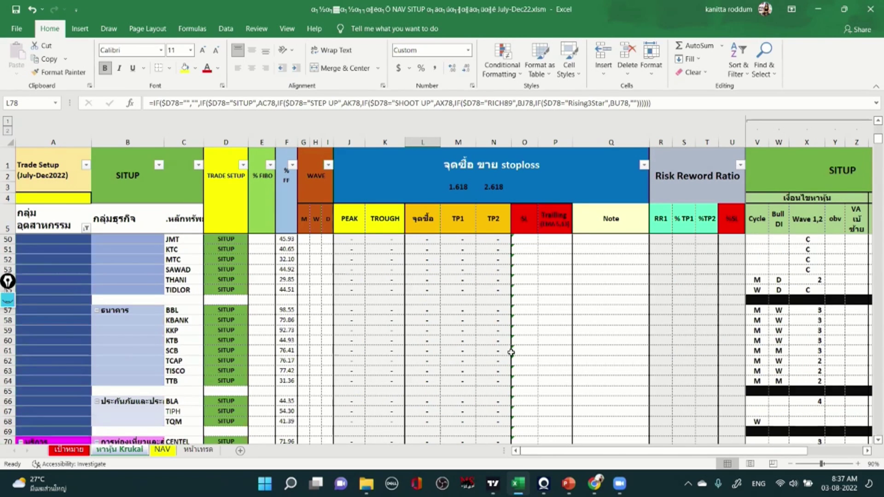
scroll(511, 352, "down", 3)
scroll(498, 368, "down", 1)
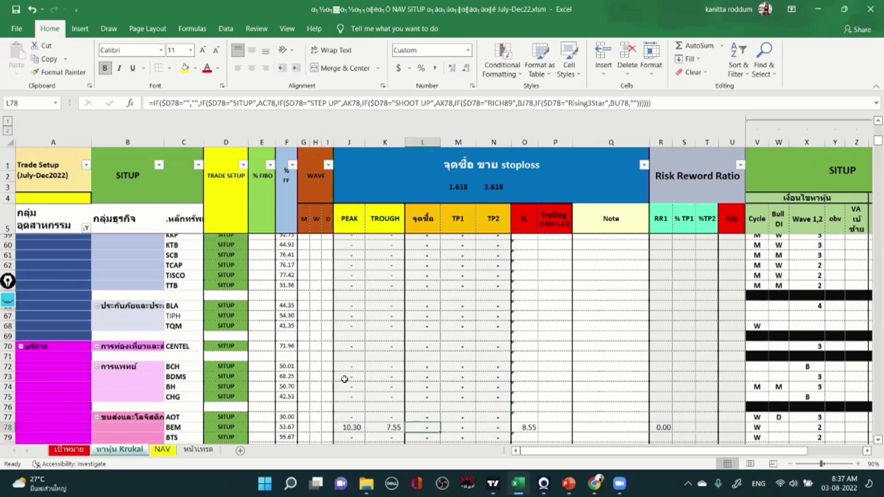
- Switch to TradingView, review BEM's longer daily history, and load the MAJOR stock chart from SET
scroll(335, 371, "down", 1)
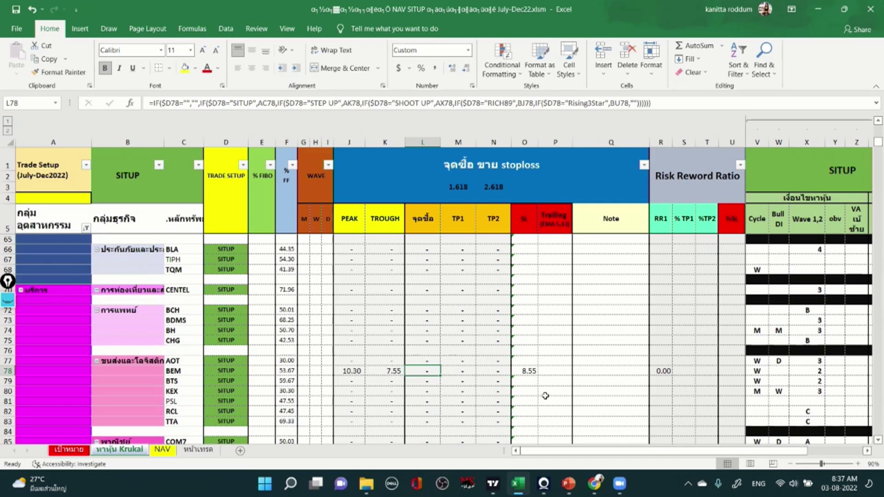
left_click(493, 484)
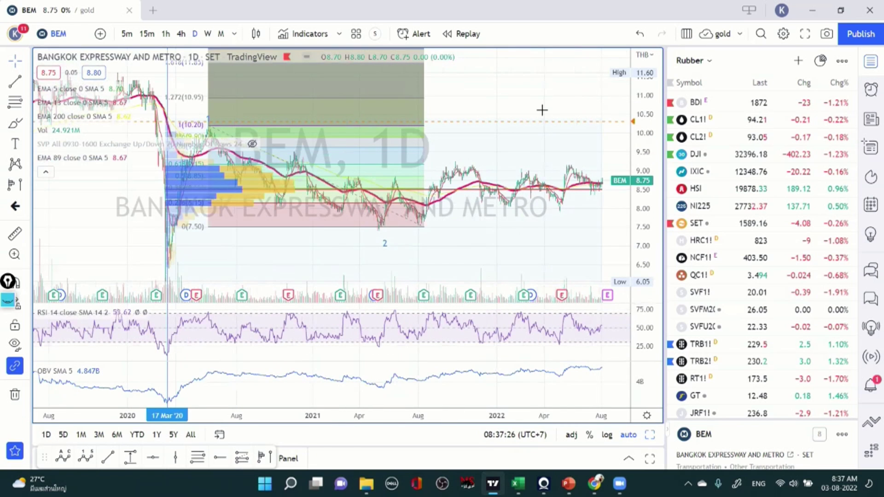
scroll(534, 152, "down", 3)
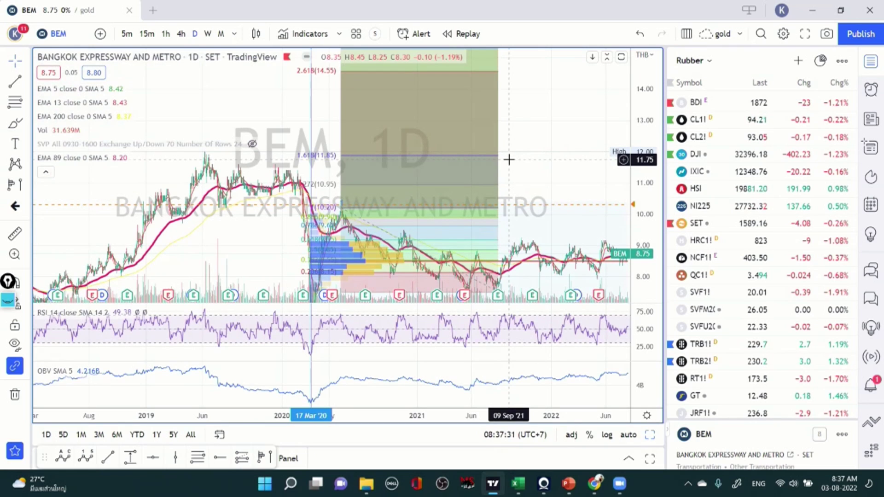
left_click(65, 37)
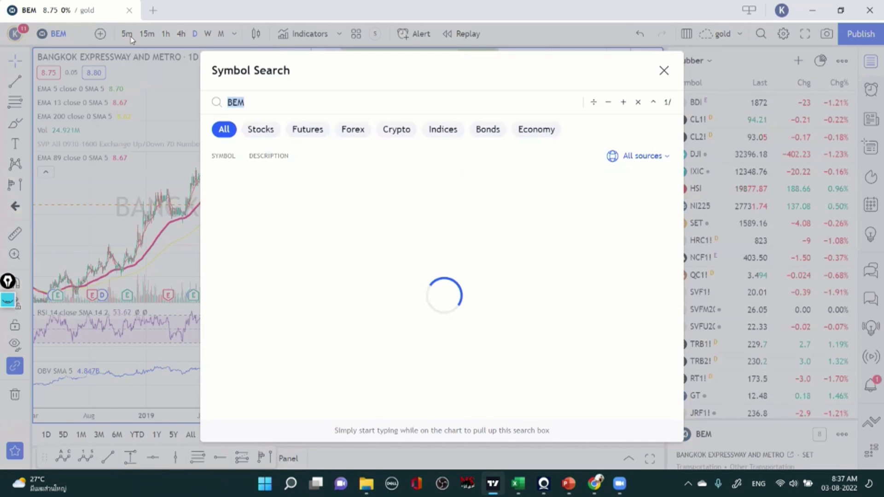
type("MAJOR")
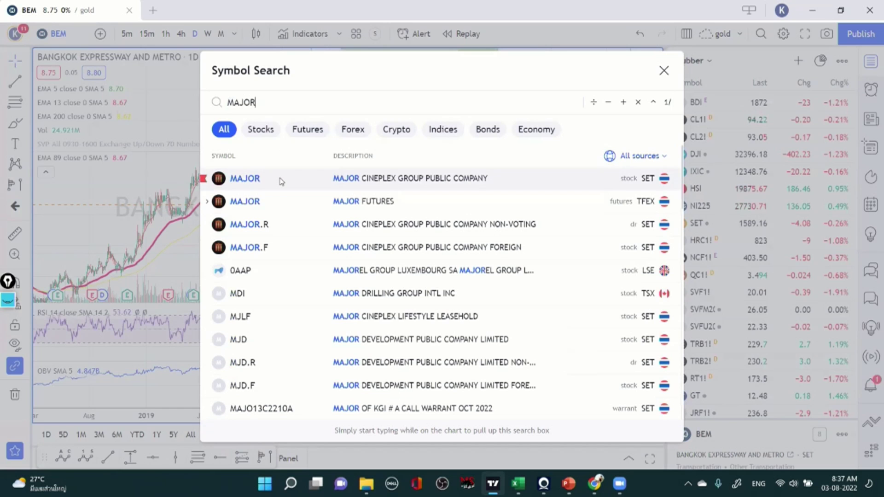
left_click(281, 181)
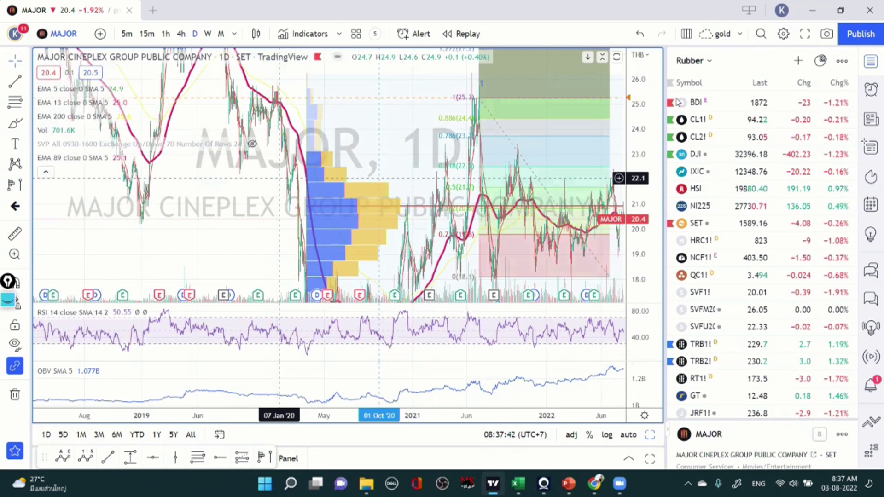
- Show MAJOR on the monthly timeframe and examine its recent candles around the Fibonacci levels and October 2020 line
left_click(221, 34)
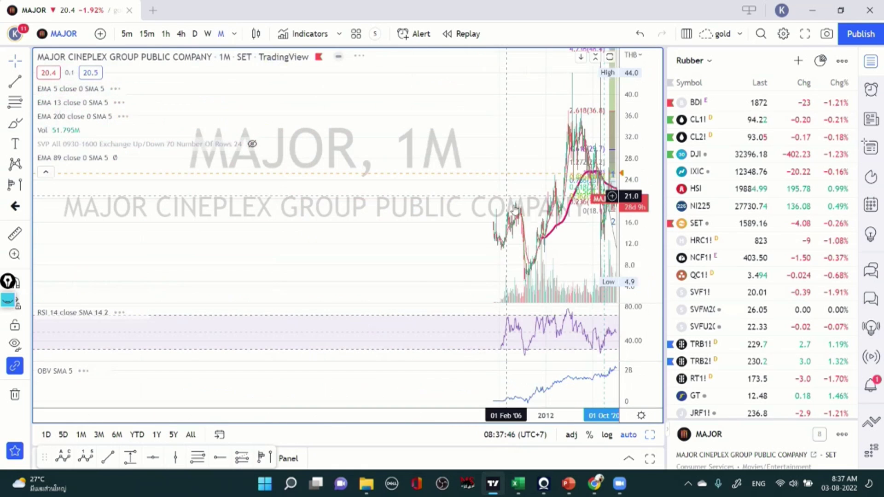
scroll(383, 239, "up", 5)
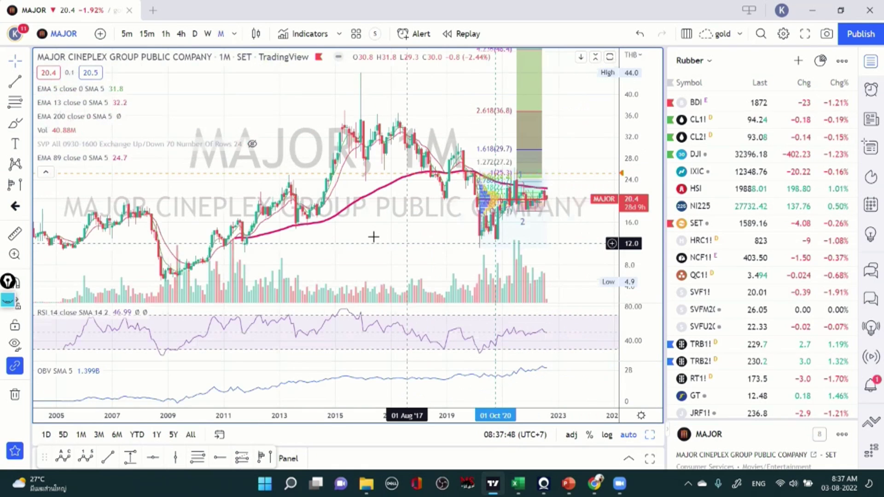
left_click_drag(513, 254, 459, 245)
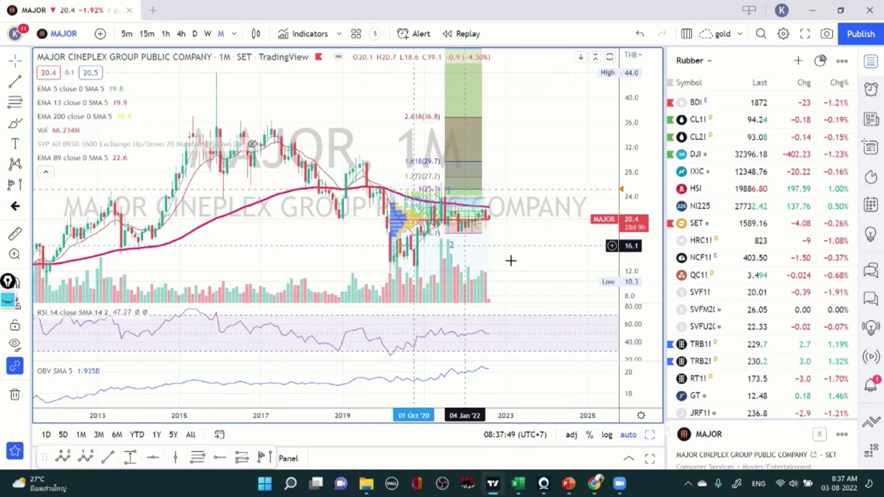
scroll(510, 258, "up", 3)
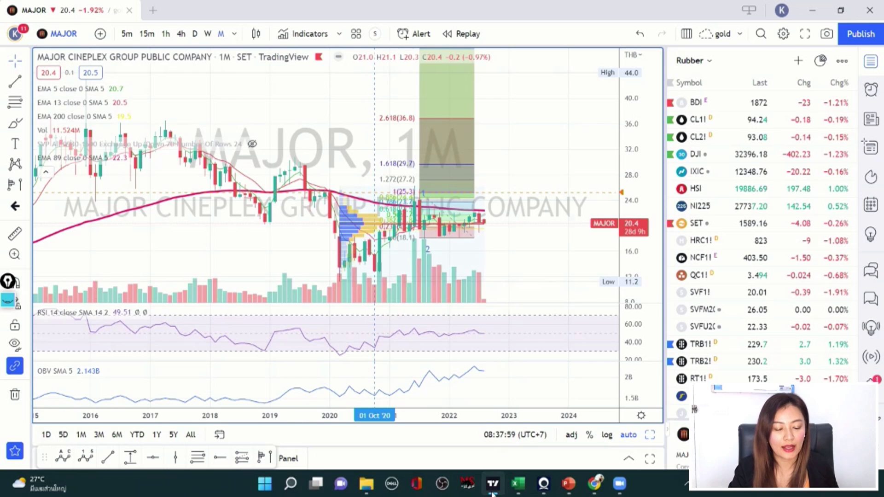
- Switch between the Excel trade-setup sheet and TradingView to compare the SITUP condition columns with MAJOR's monthly chart
left_click(517, 484)
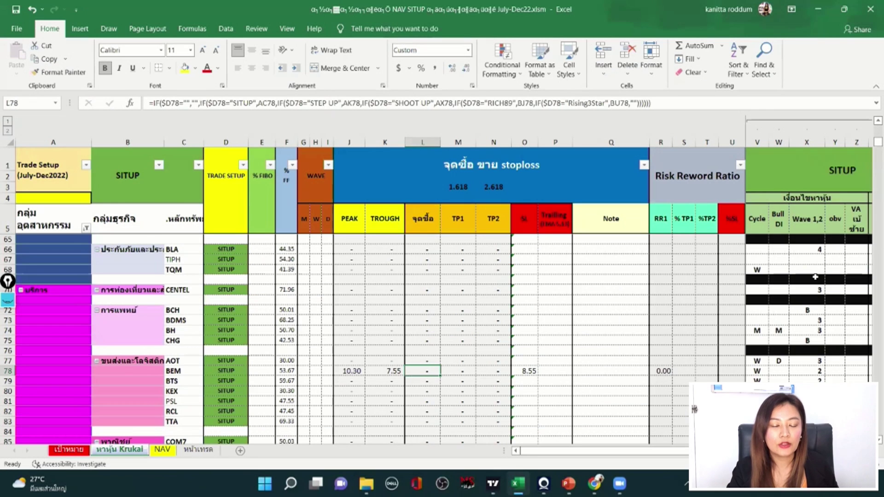
left_click(817, 6)
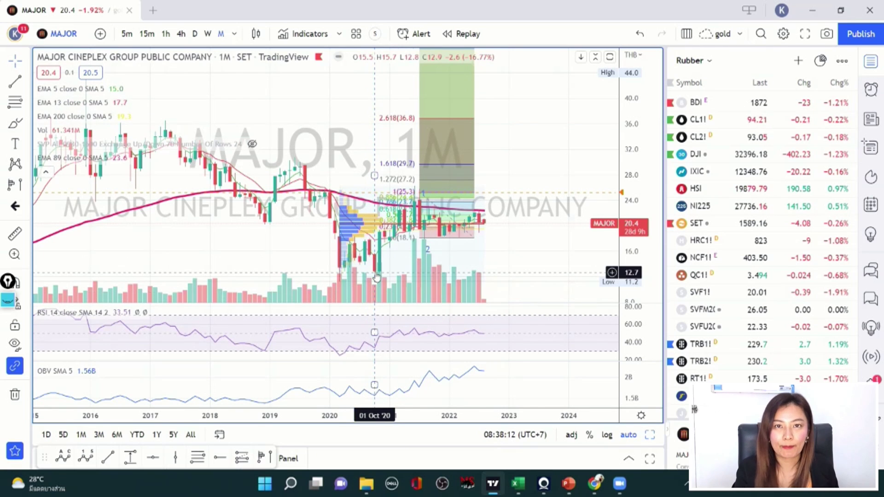
left_click(518, 484)
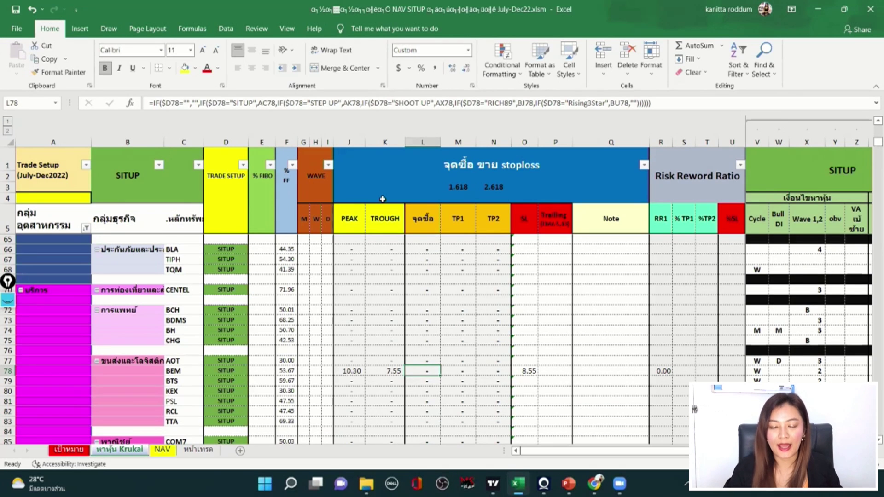
left_click(818, 9)
key("alt+Tab")
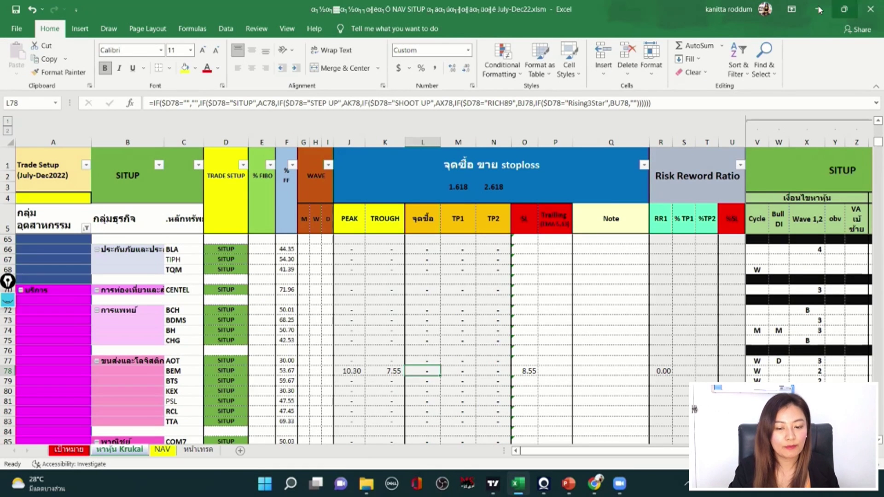
key("alt+Tab")
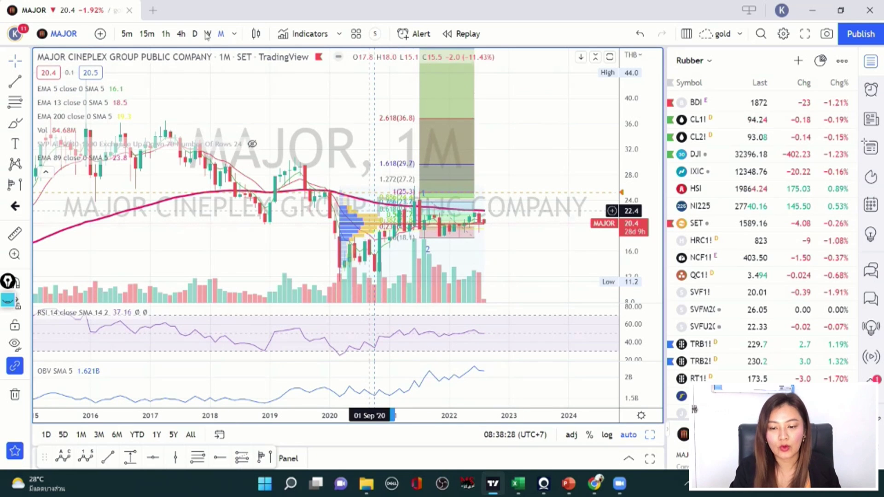
- Show MAJOR on the weekly and then the daily timeframe and examine waves 1 and 2 against the Fibonacci retracement
type("1W")
key("Return")
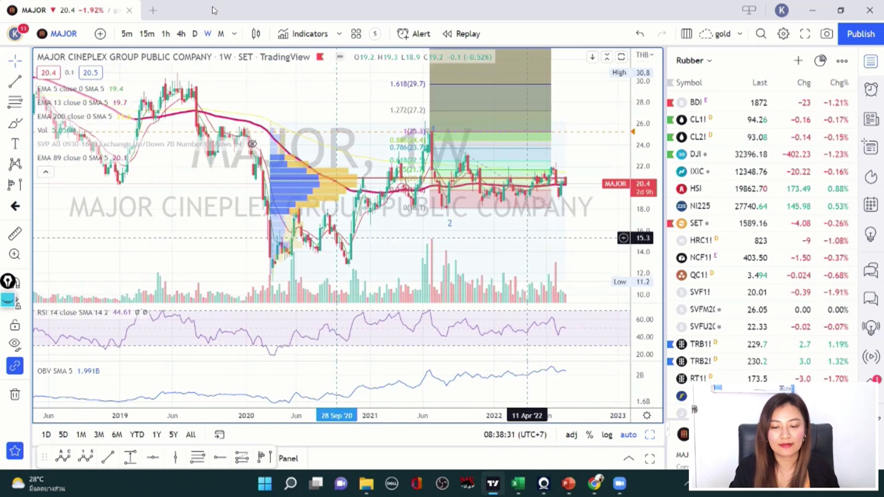
left_click(196, 35)
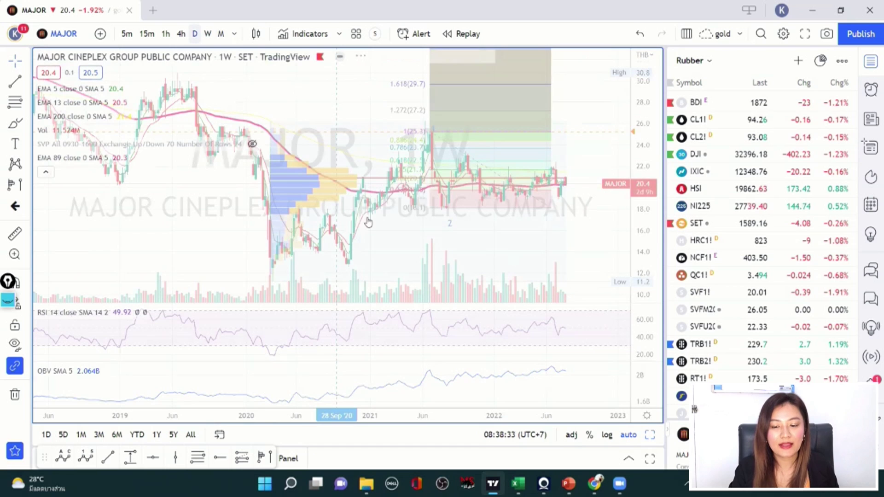
scroll(377, 223, "down", 2)
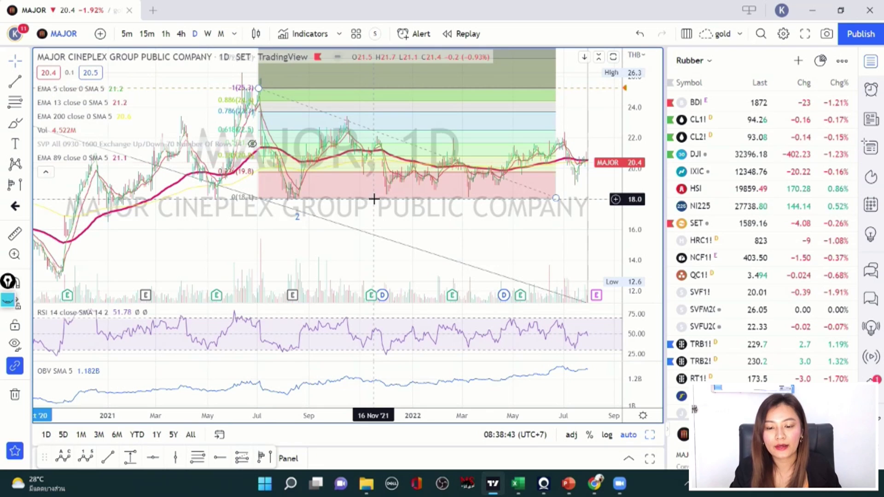
scroll(237, 185, "up", 1)
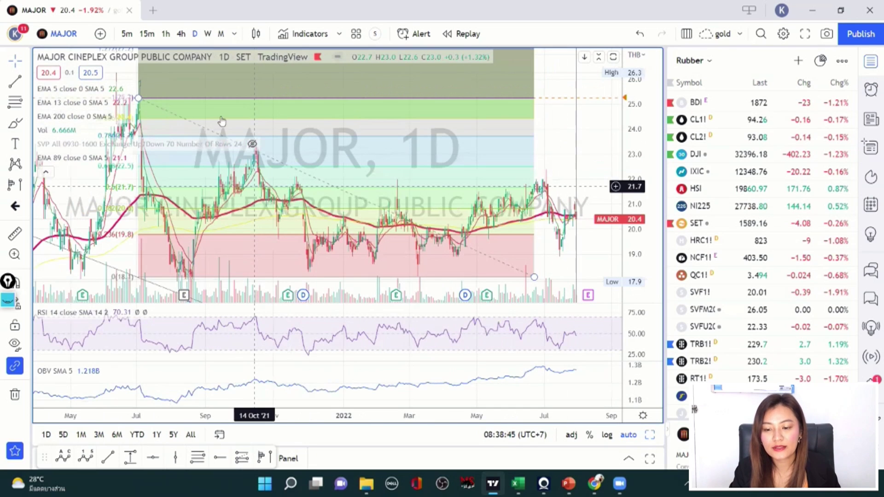
scroll(199, 99, "up", 1)
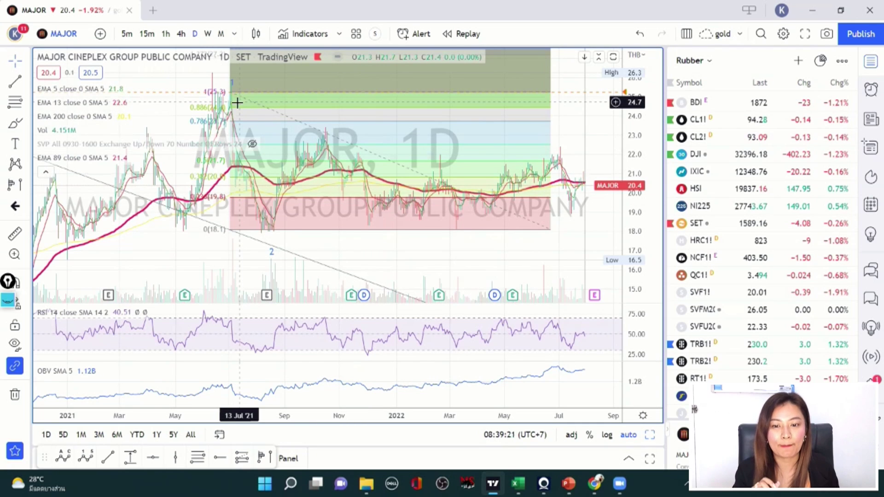
- Inspect the wave 1 peak at the Fibonacci retracement's level 1 on MAJOR's daily chart
left_click(224, 88)
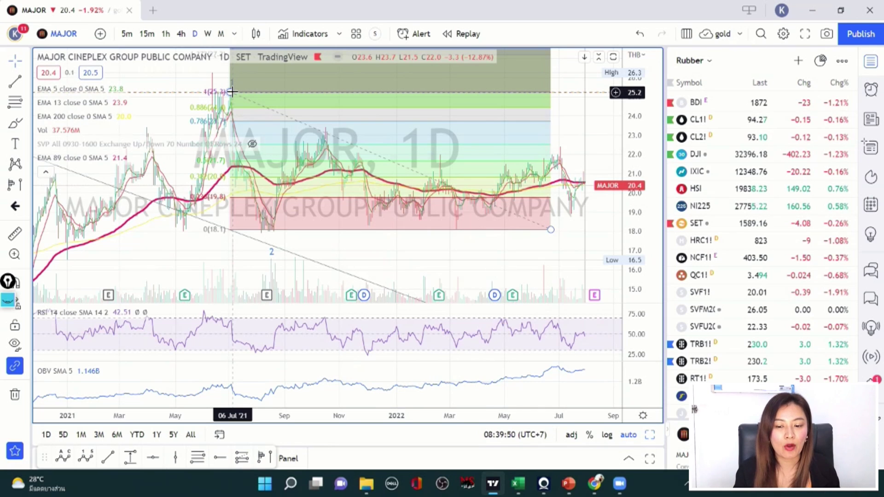
left_click(232, 92)
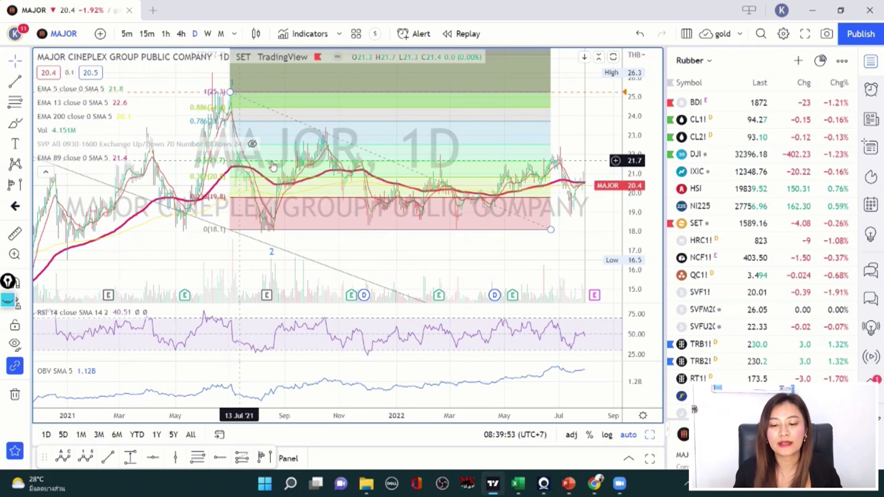
scroll(331, 184, "down", 2)
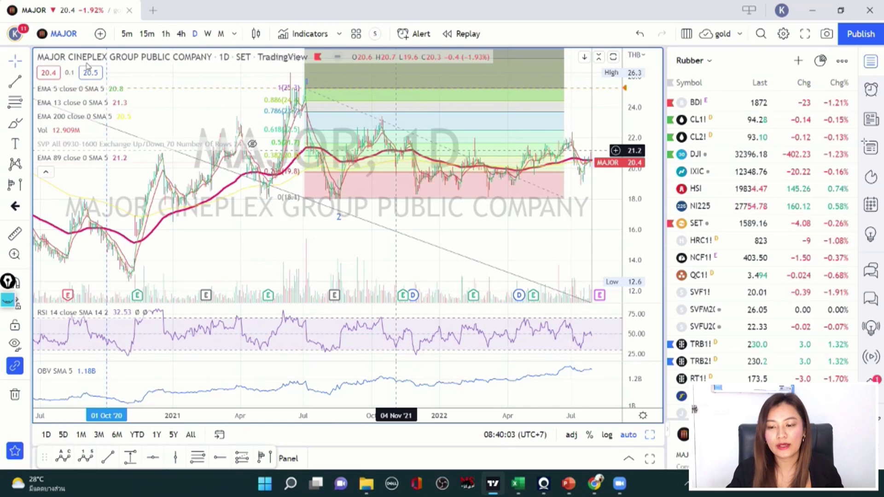
- Load the AWC stock chart from SET and examine its price history on the daily and weekly timeframes
left_click(135, 49)
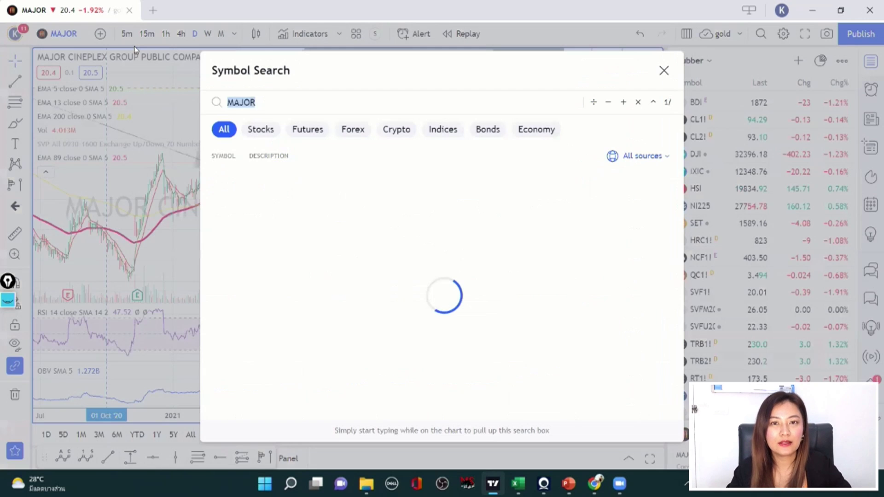
type("AWC")
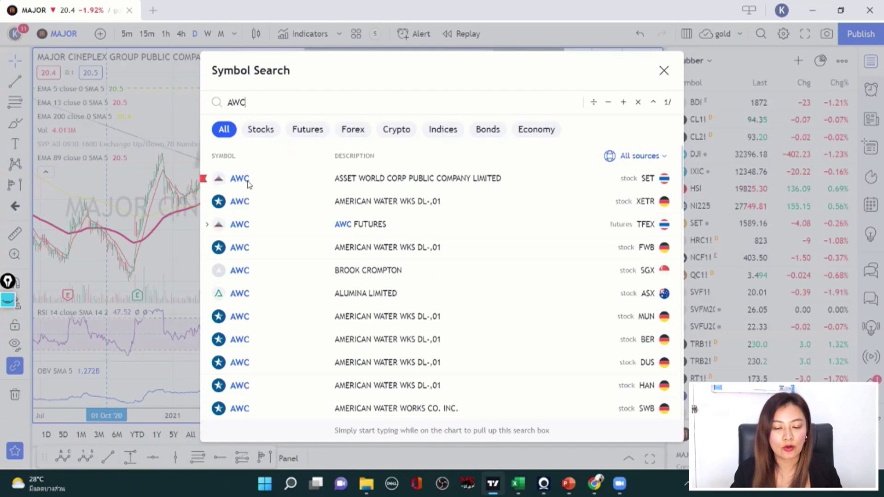
left_click(240, 178)
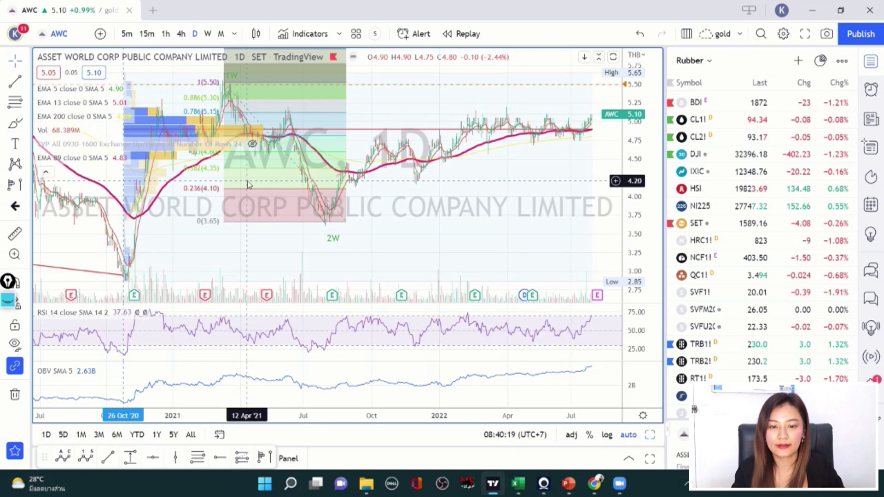
scroll(299, 185, "down", 3)
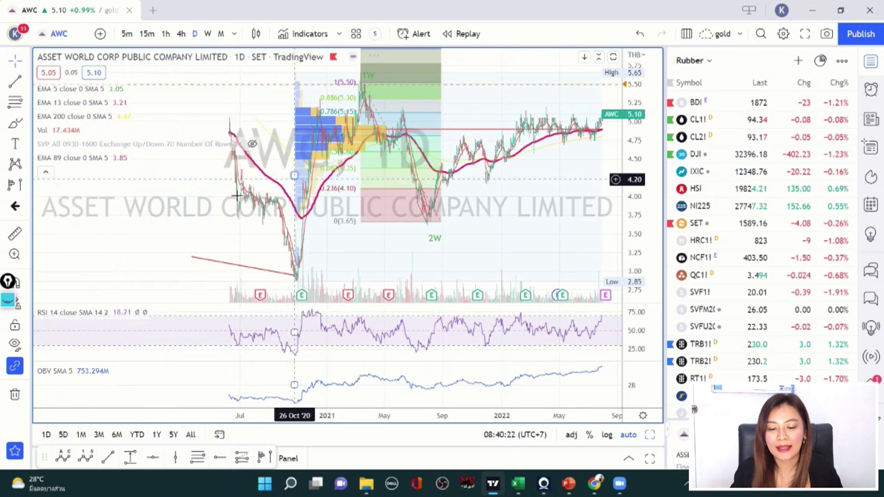
scroll(265, 224, "down", 3)
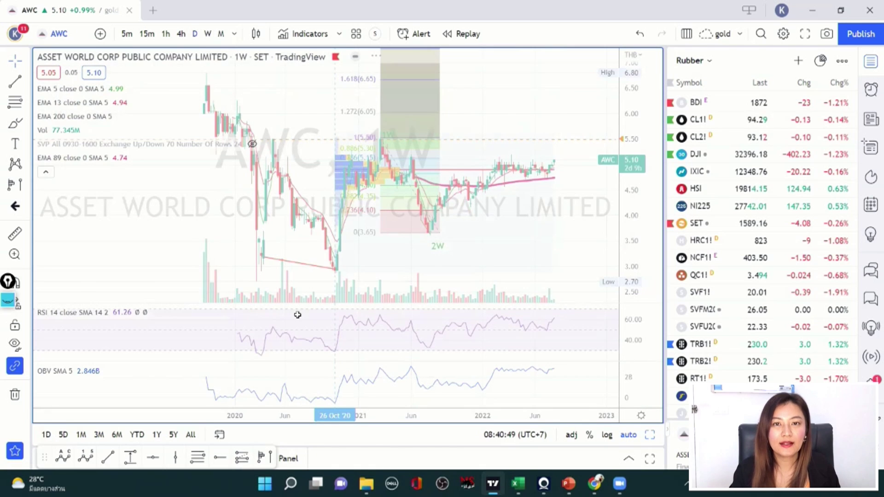
- Switch to Excel, select TIPH's Cycle cell in the SITUP conditions, and return to AWC's chart in TradingView
key("alt+Tab")
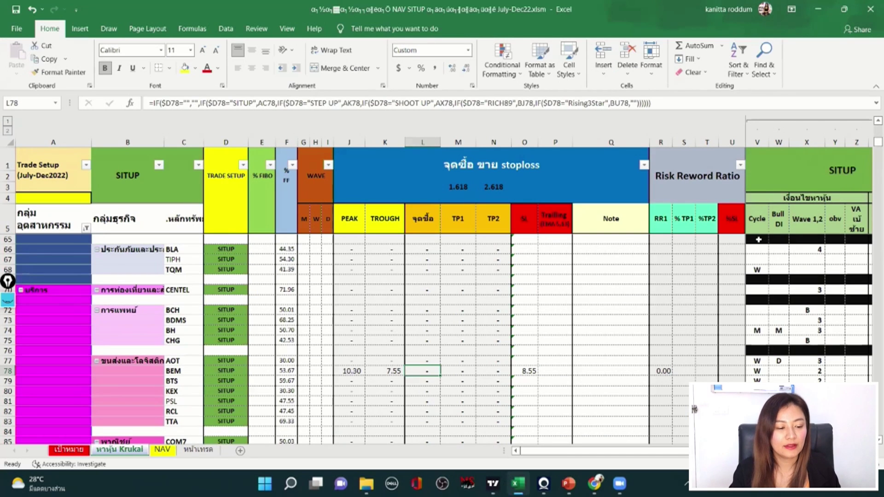
left_click(758, 260)
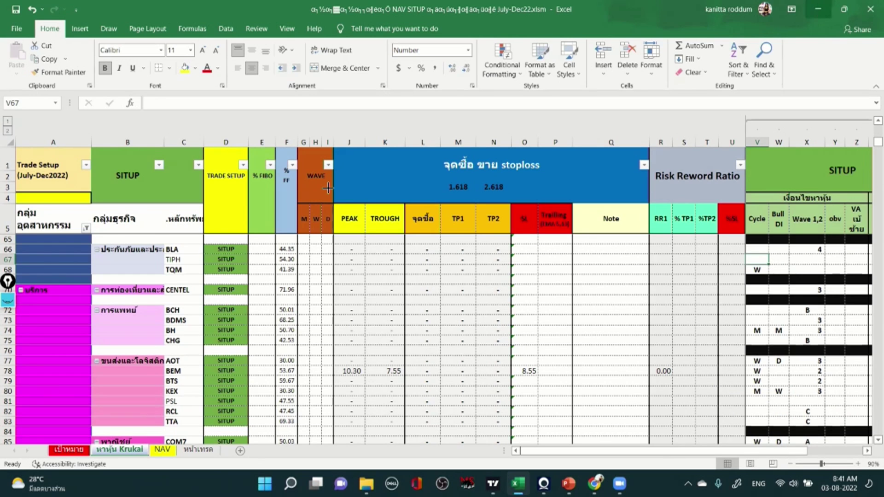
key("alt+Tab")
- Examine AWC's daily price history from the October 2020 low through the 1W peak and 2W trough
scroll(419, 239, "down", 3)
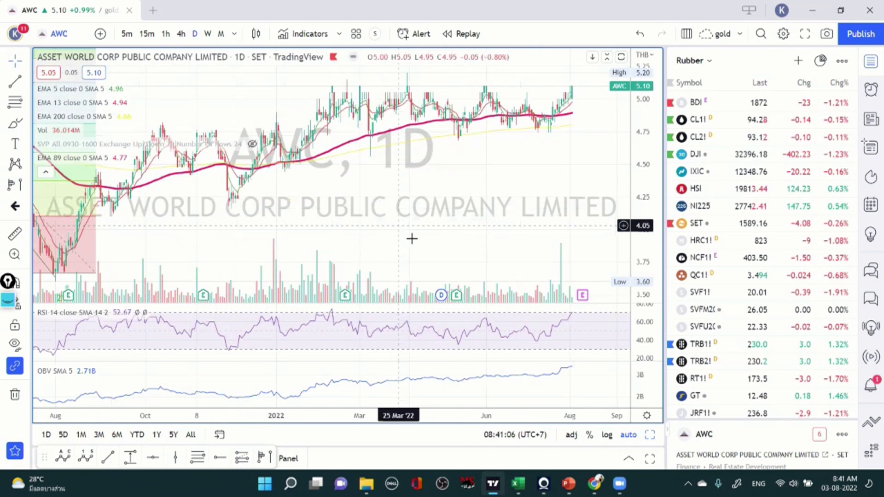
scroll(442, 246, "down", 3)
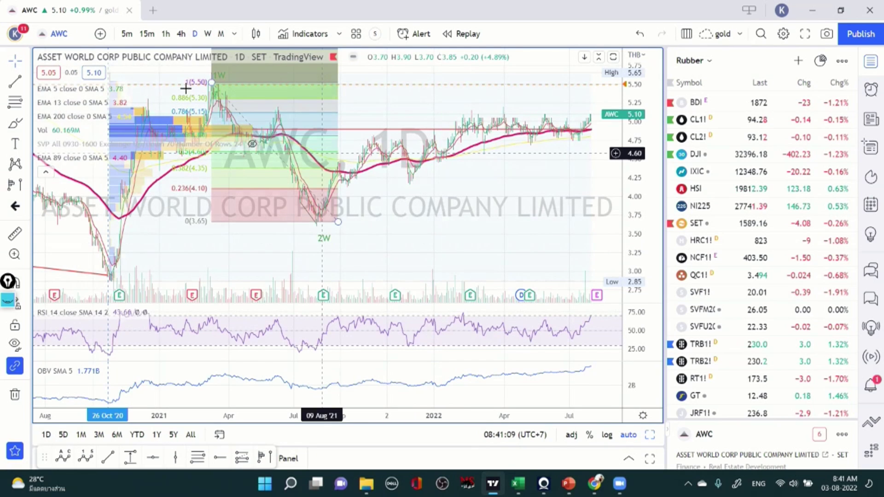
scroll(326, 117, "down", 3)
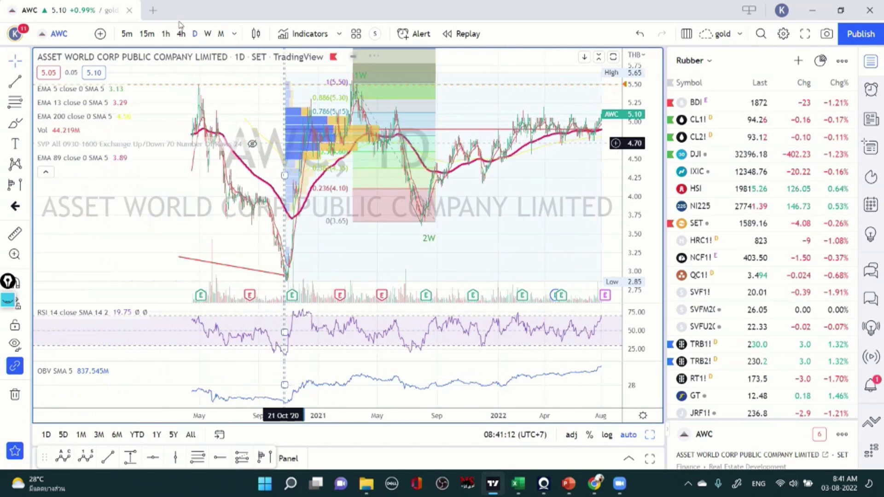
scroll(394, 171, "down", 2)
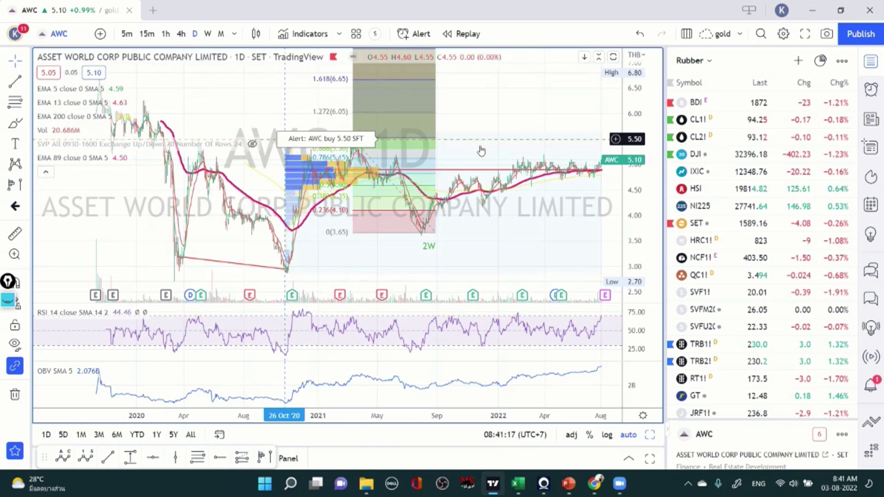
scroll(318, 244, "up", 1)
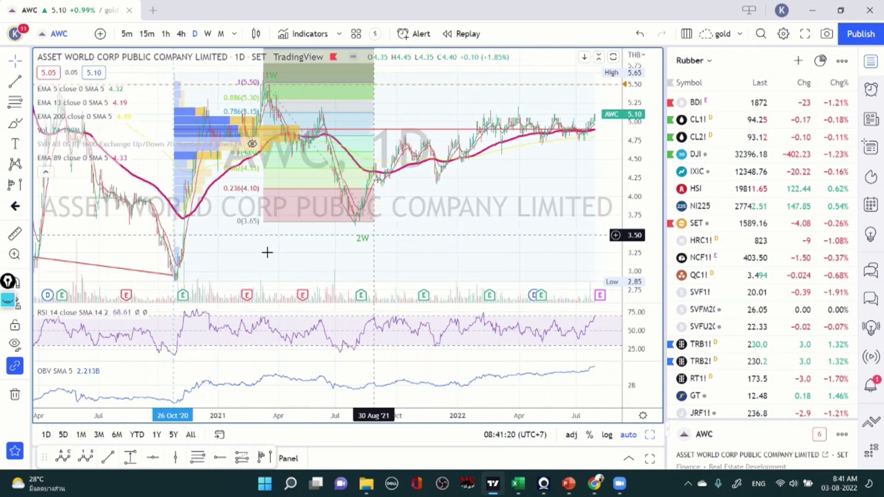
- Examine AWC's daily price action from the 2W trough up to the latest candles
scroll(158, 282, "up", 1)
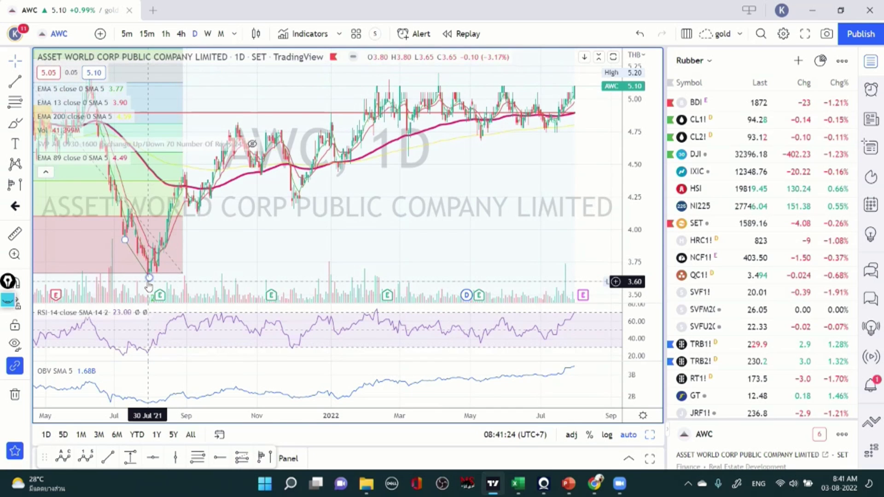
scroll(599, 173, "down", 2)
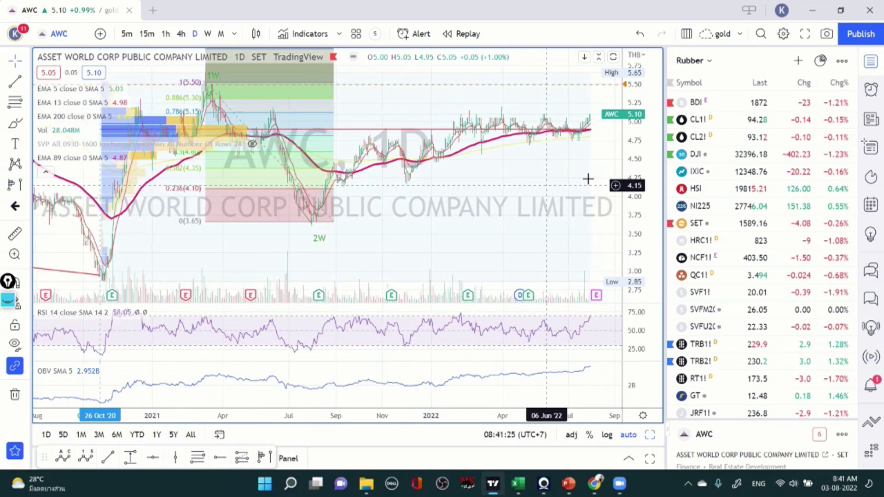
scroll(576, 180, "up", 1)
scroll(551, 182, "up", 1)
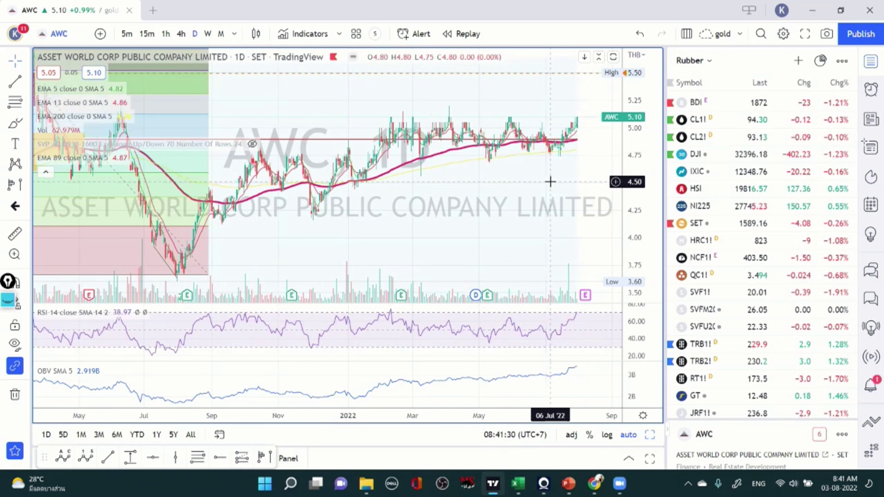
scroll(470, 191, "down", 2)
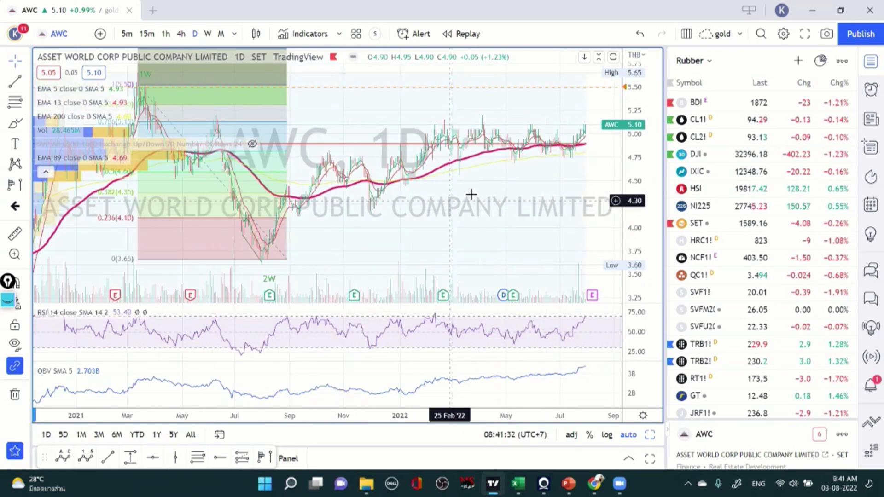
scroll(476, 204, "down", 2)
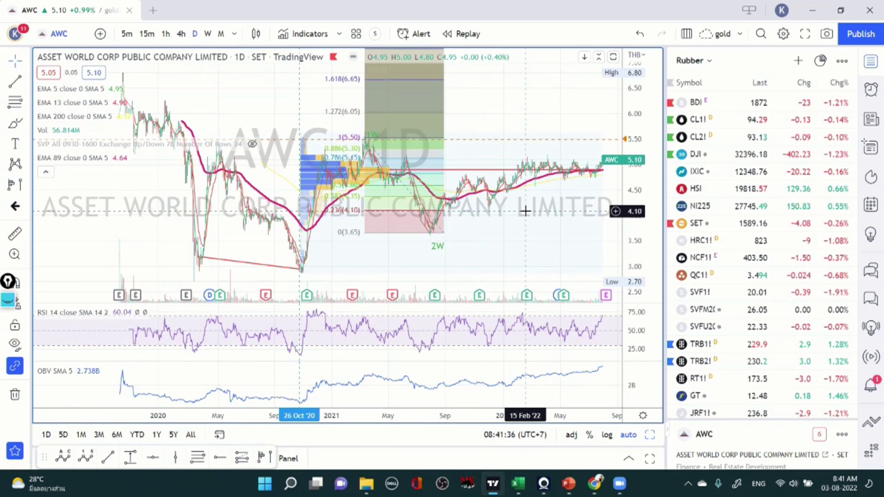
- Switch to Excel, view the top of the SITUP trade setup table, and return to AWC's chart in TradingView
key("alt+Tab")
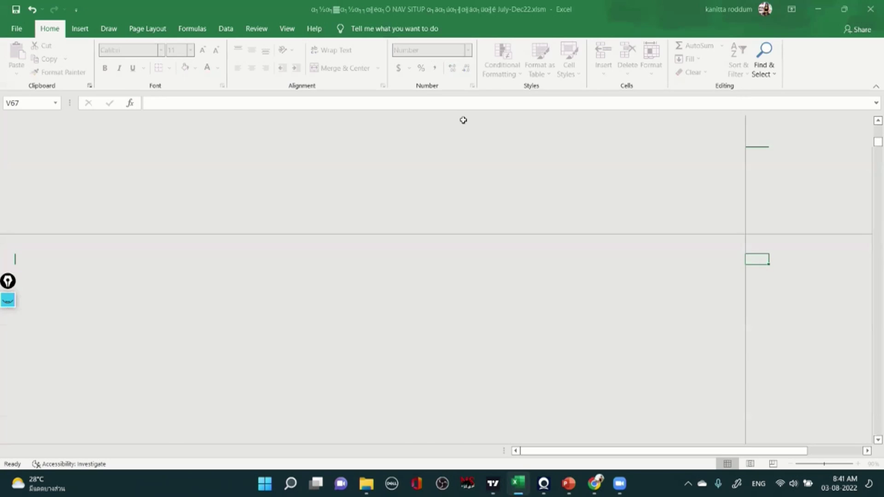
scroll(569, 281, "up", 14)
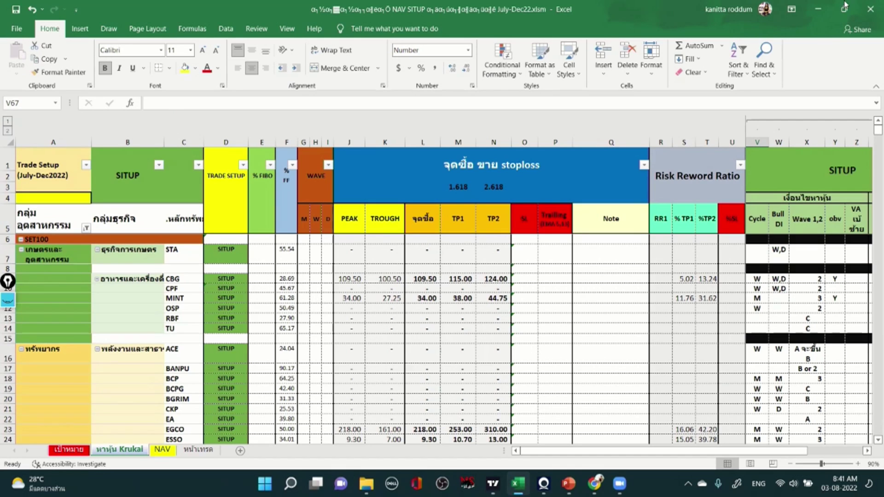
key("alt+Tab")
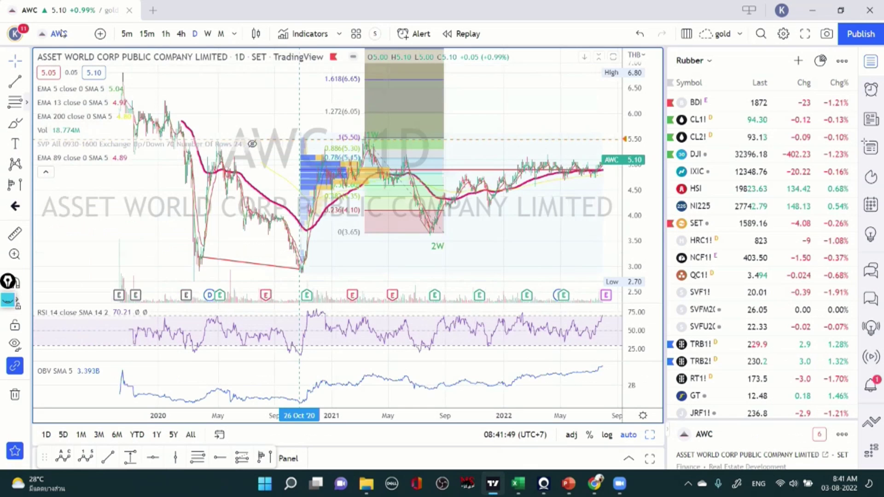
- Load the BJC stock chart from SET in place of AWC
left_click(59, 33)
type("BJ")
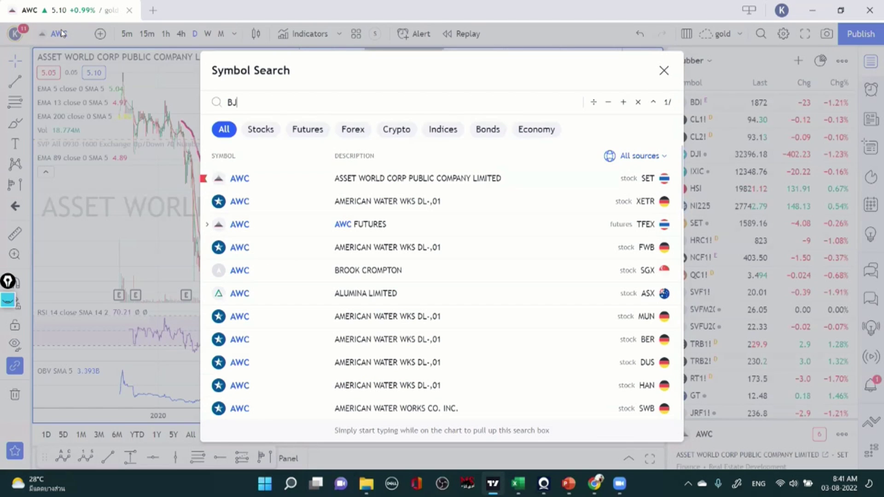
type("C")
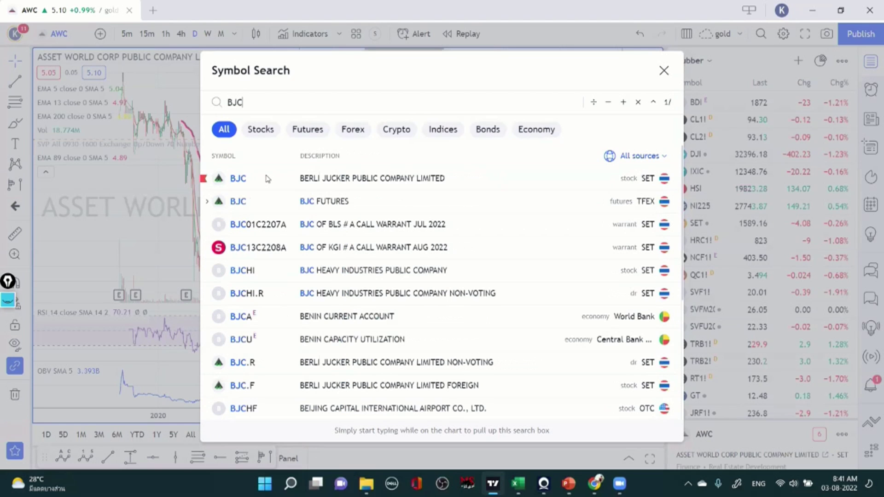
left_click(267, 178)
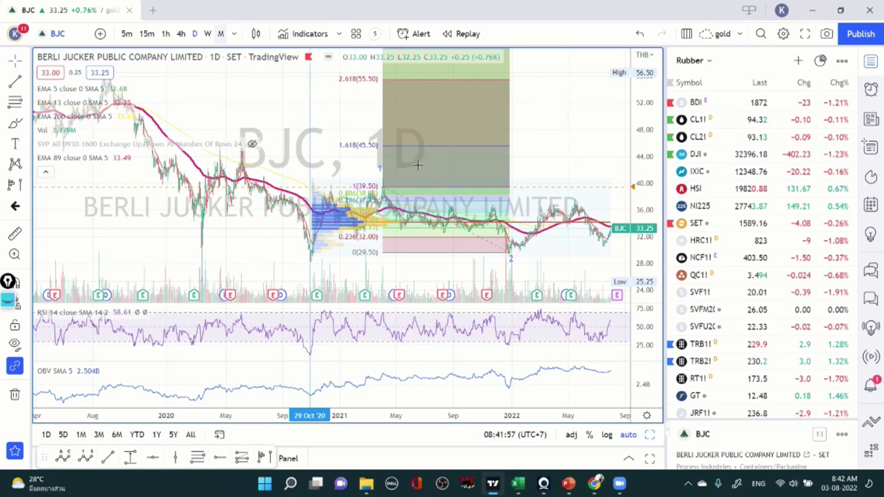
- Examine BJC's price history on the monthly and weekly timeframes
scroll(433, 235, "up", 2)
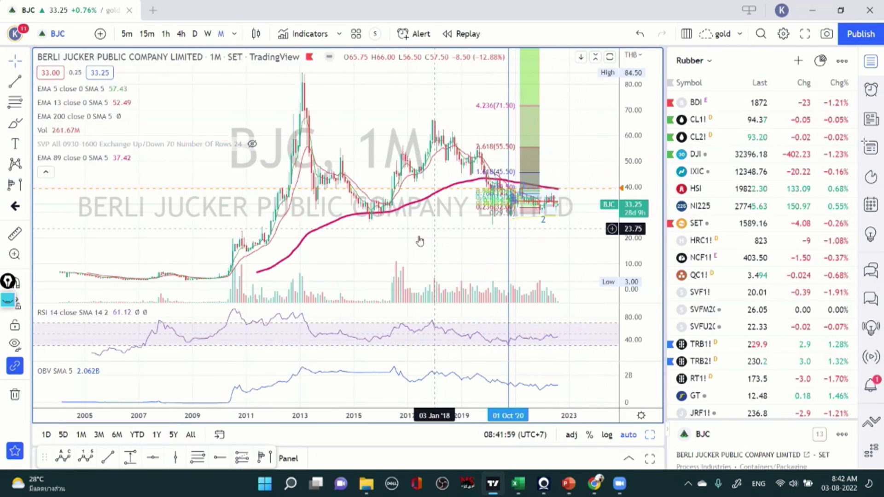
scroll(405, 354, "up", 2)
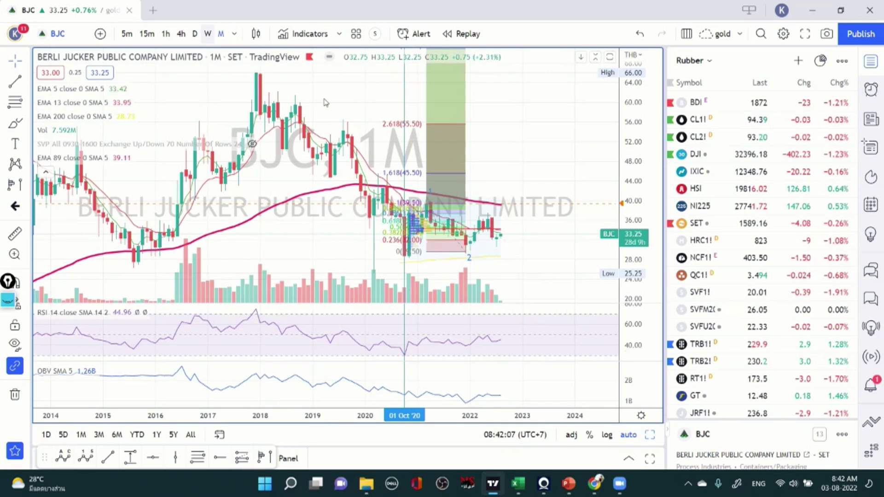
key("w")
key("Return")
scroll(360, 240, "down", 3)
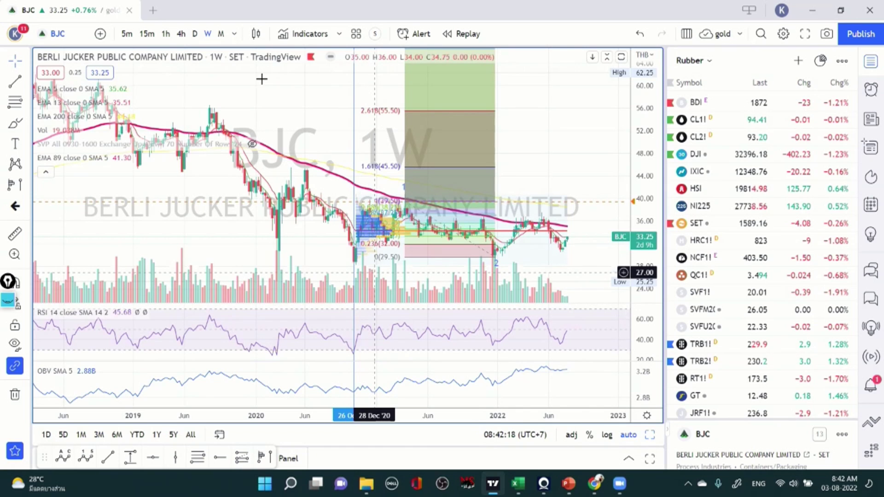
- Examine waves 1 and 2 with the Fibonacci retracement on BJC's daily chart, from the October 2020 low onward
left_click(194, 34)
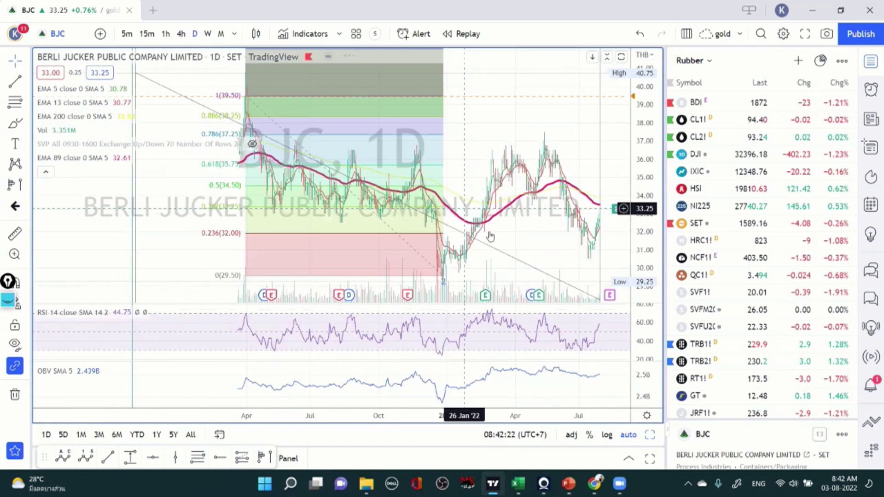
scroll(377, 187, "down", 3)
scroll(271, 157, "up", 1)
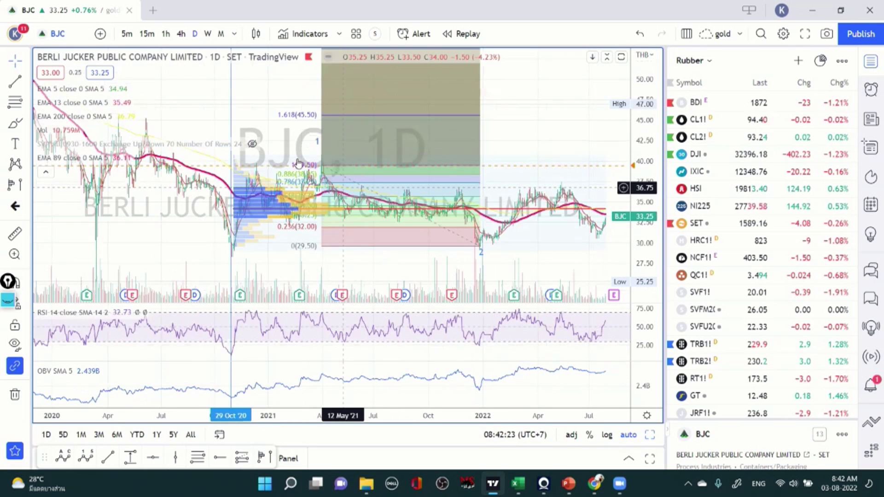
scroll(269, 159, "up", 1)
scroll(388, 112, "up", 1)
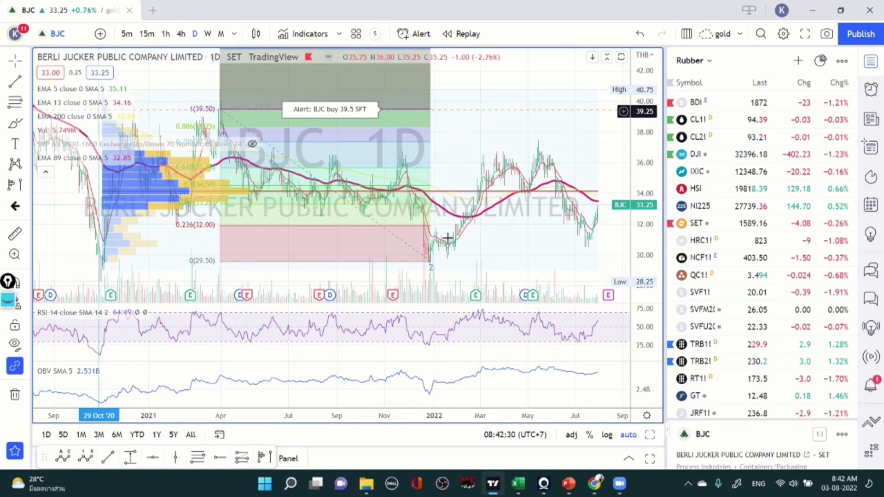
scroll(337, 285, "up", 2)
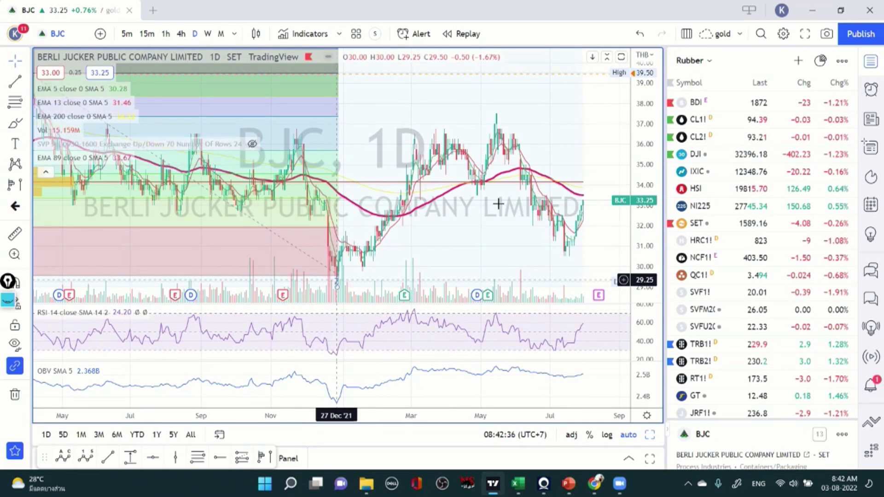
scroll(493, 223, "down", 2)
scroll(509, 222, "down", 2)
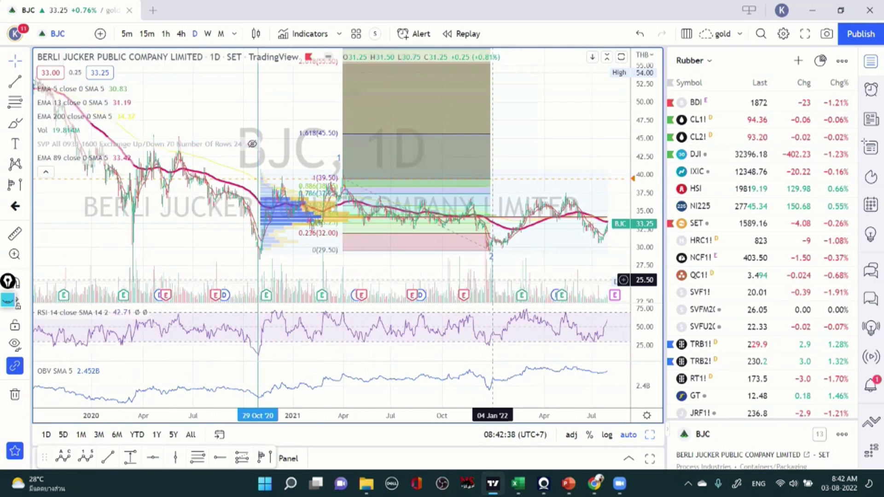
- Switch to Excel and find BJC's row in the SITUP trade setup table
key("alt+Tab")
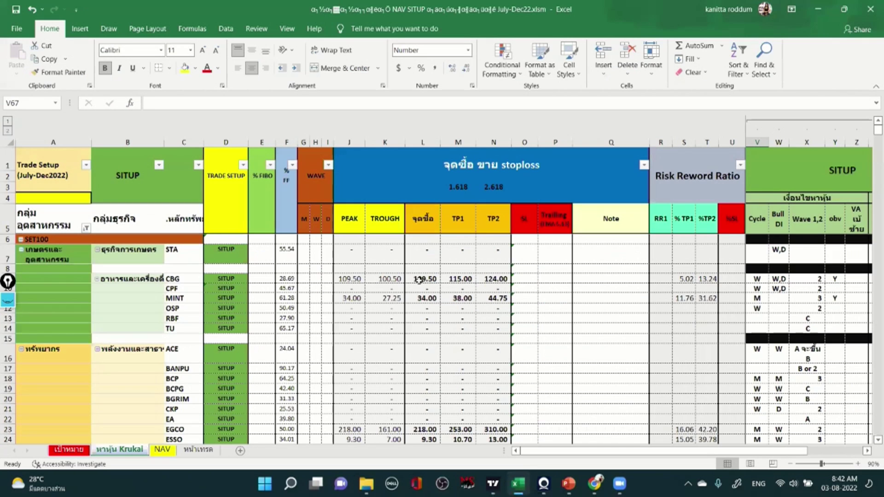
key("ctrl+f")
type("bjc")
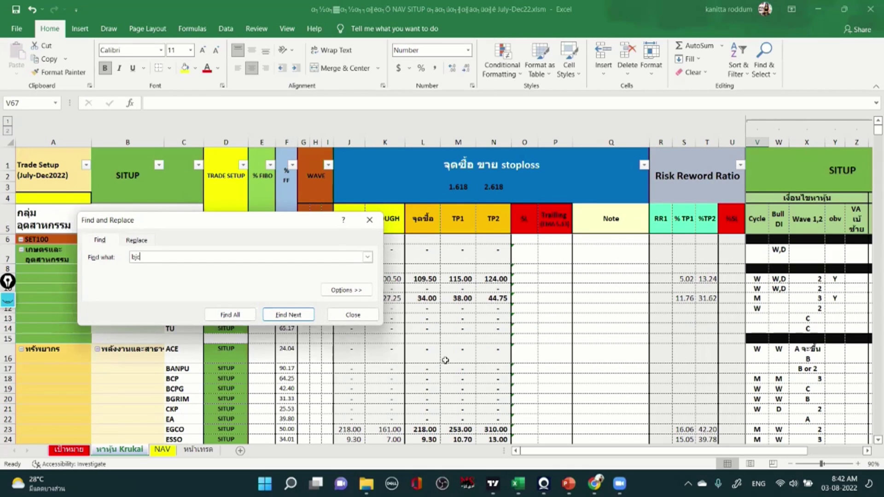
left_click(307, 314)
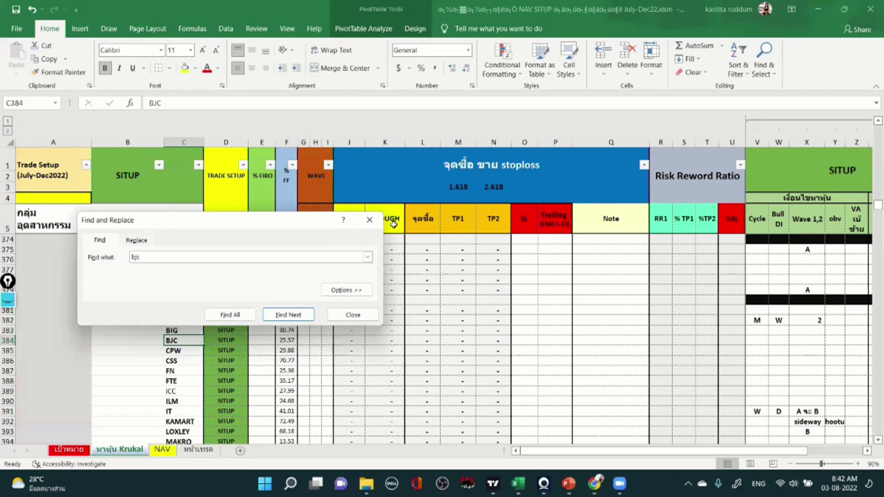
key("Escape")
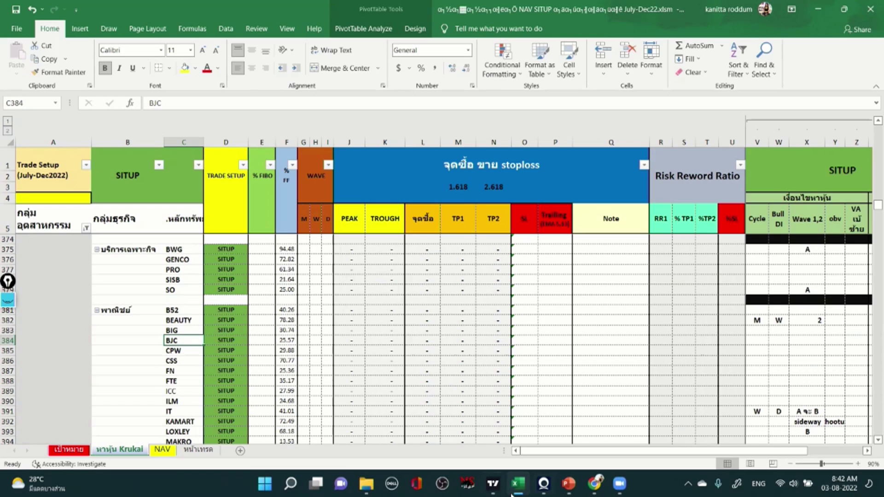
- Return to TradingView and load the IRPC stock chart from SET
mouse_move(578, 487)
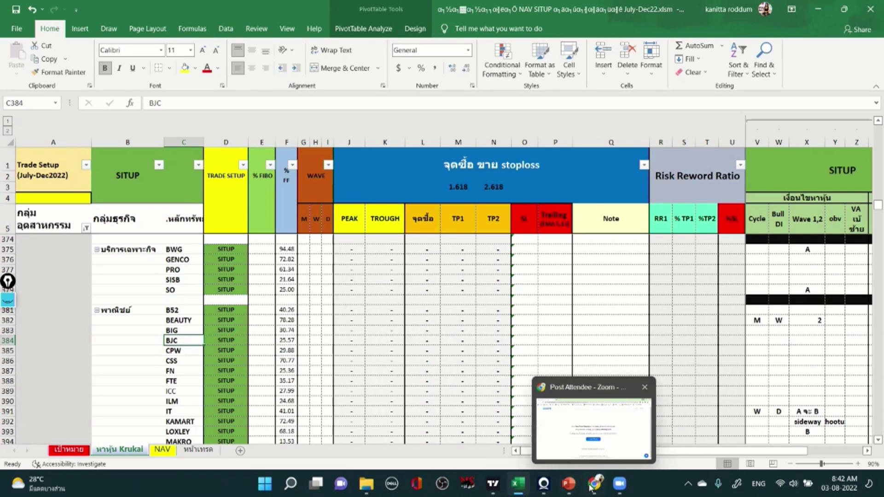
left_click(494, 484)
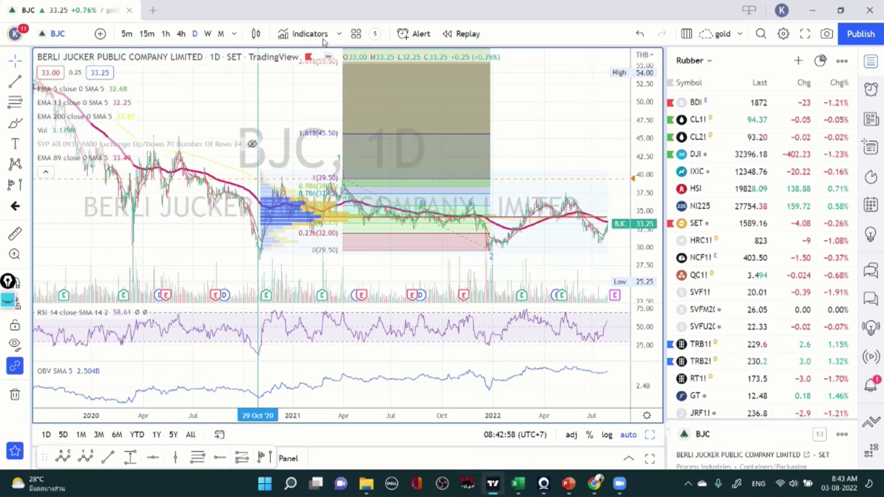
left_click(179, 56)
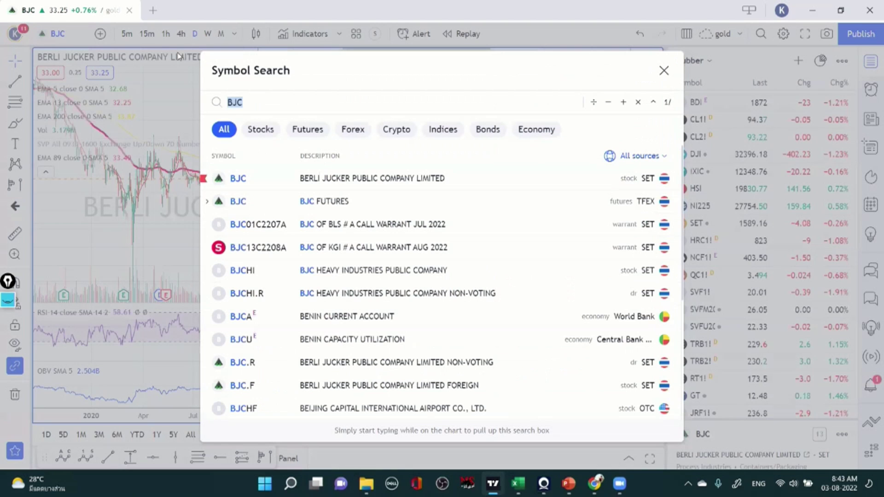
key("BackSpace")
type("IRPC")
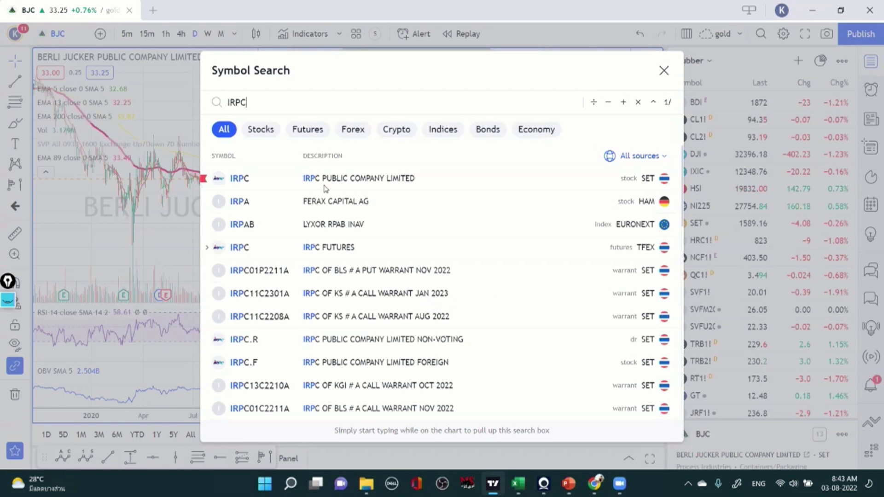
left_click(302, 186)
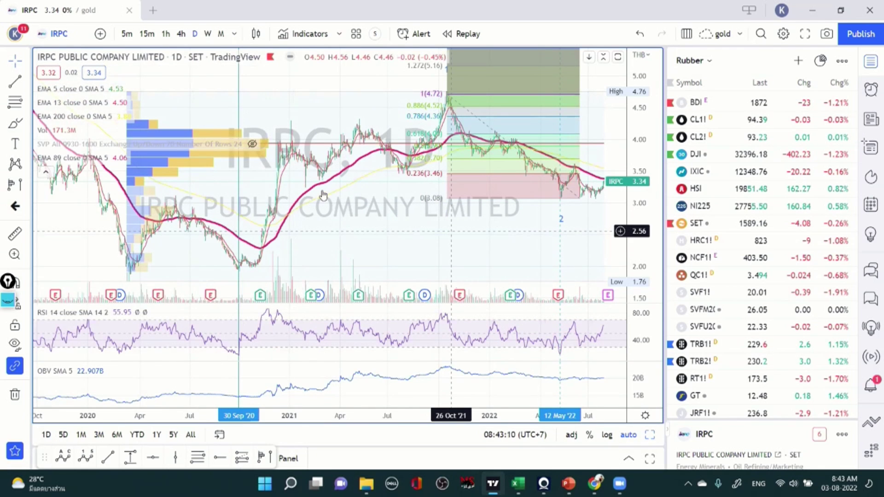
- Switch IRPC to the monthly timeframe and draw a trend line joining its two 2020 price lows
scroll(309, 181, "down", 2)
left_click(222, 35)
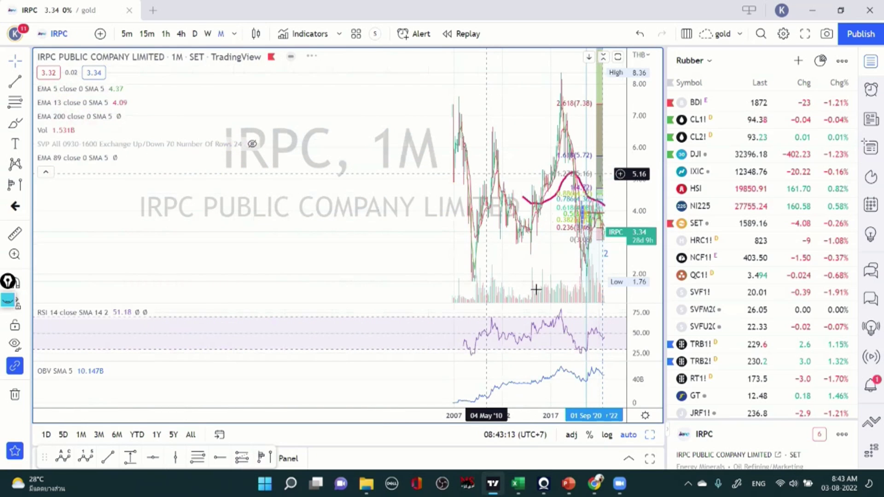
scroll(553, 225, "up", 3)
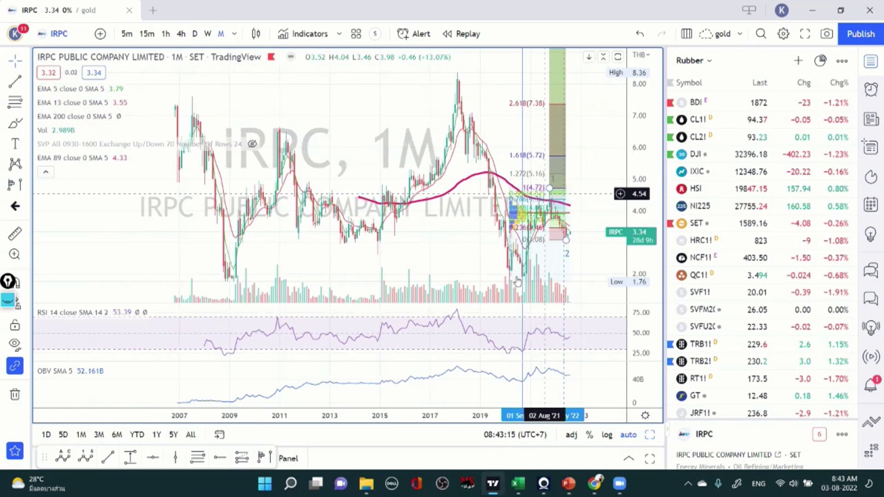
key("alt+t")
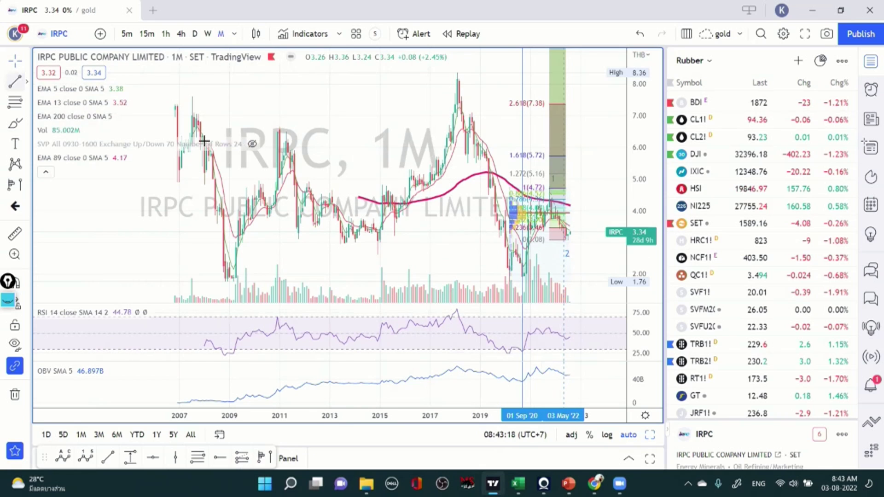
left_click(507, 272)
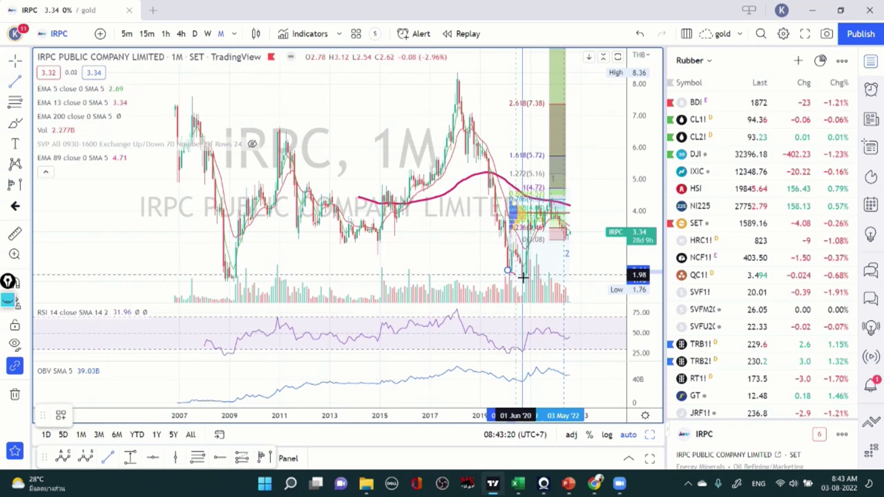
left_click(524, 278)
- Draw a trend line on the RSI joining the lows that match IRPC's two 2020 price lows
left_click(480, 337)
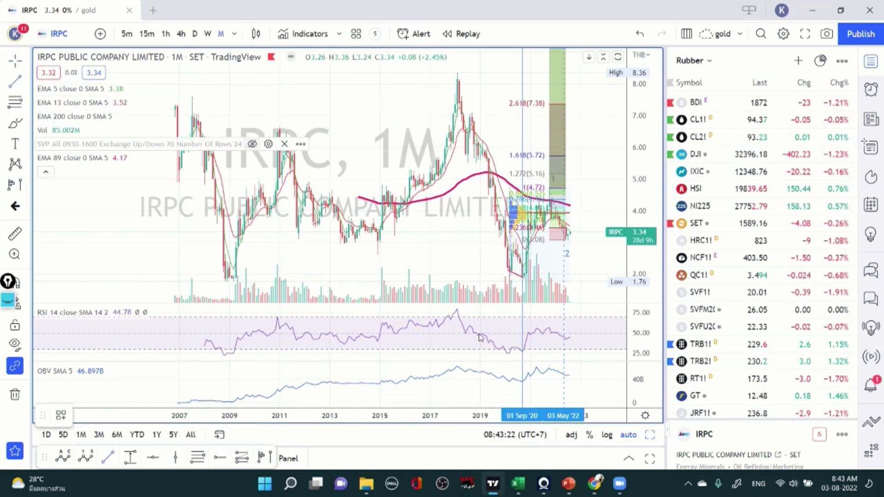
left_click(507, 356)
left_click(522, 353)
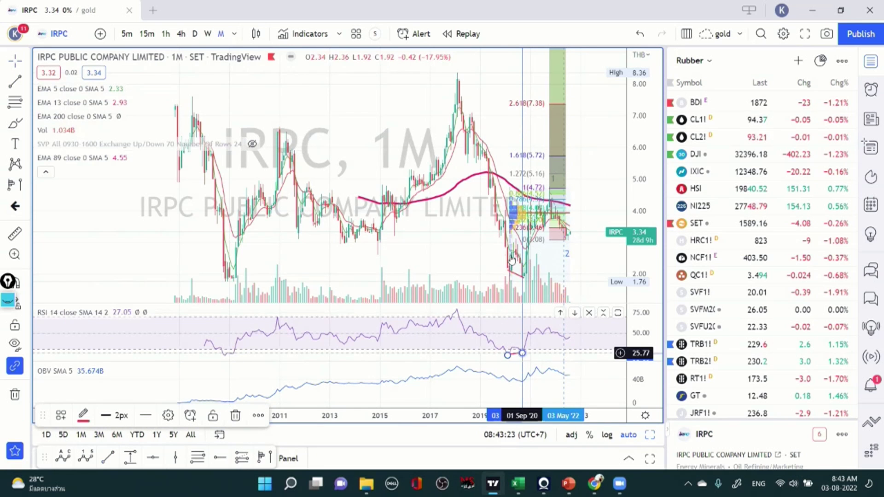
- Examine IRPC's move since the September 2020 low on the monthly chart and switch to the weekly timeframe
scroll(532, 246, "up", 1)
scroll(493, 220, "up", 1)
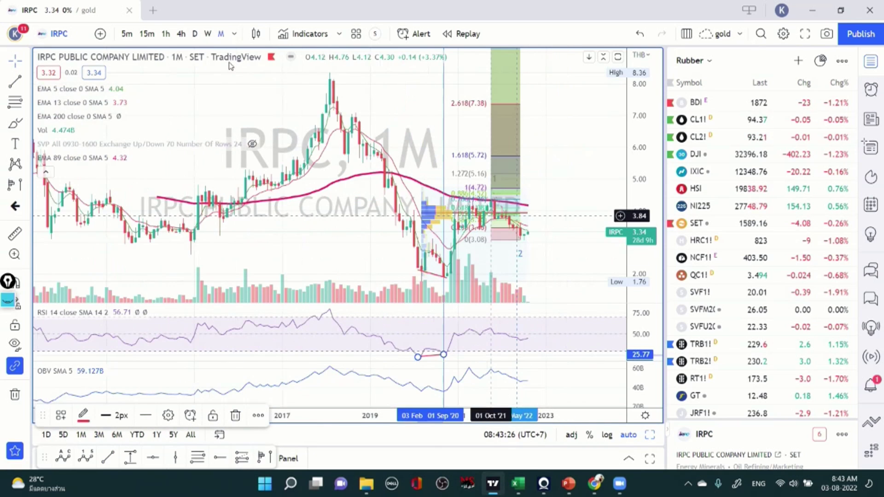
type("1W")
key("Return")
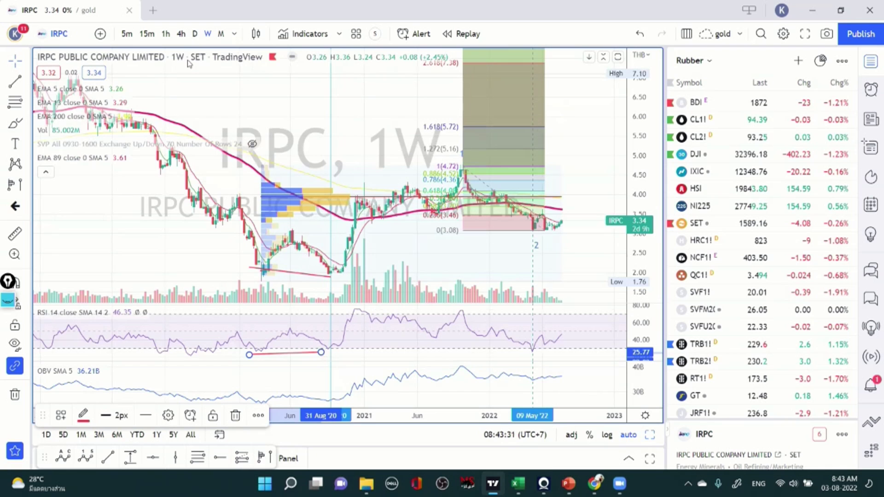
- Switch IRPC to the daily timeframe and examine its wave 1 to 2 retracement and the 1.618 Fibonacci extension
type("1D")
key("Return")
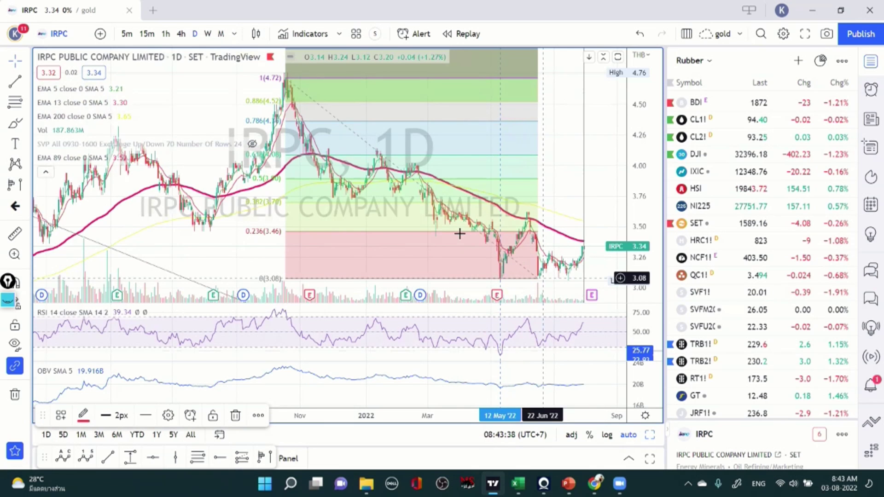
scroll(350, 103, "down", 2)
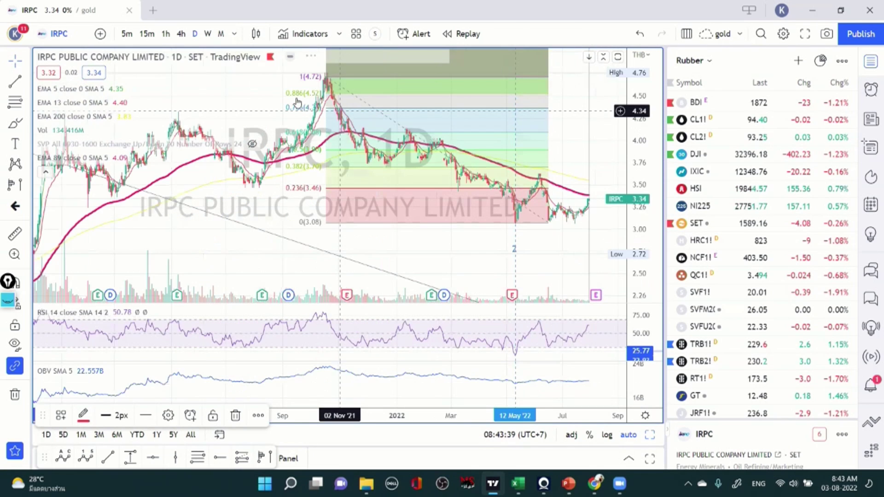
scroll(295, 101, "up", 1)
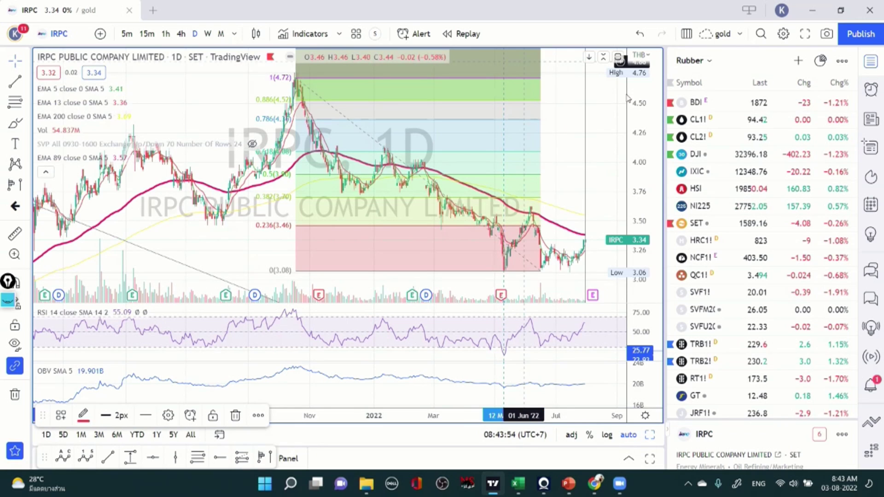
mouse_move(571, 204)
left_mouse_down()
mouse_move(565, 235)
mouse_move(568, 143)
mouse_move(559, 225)
left_mouse_up()
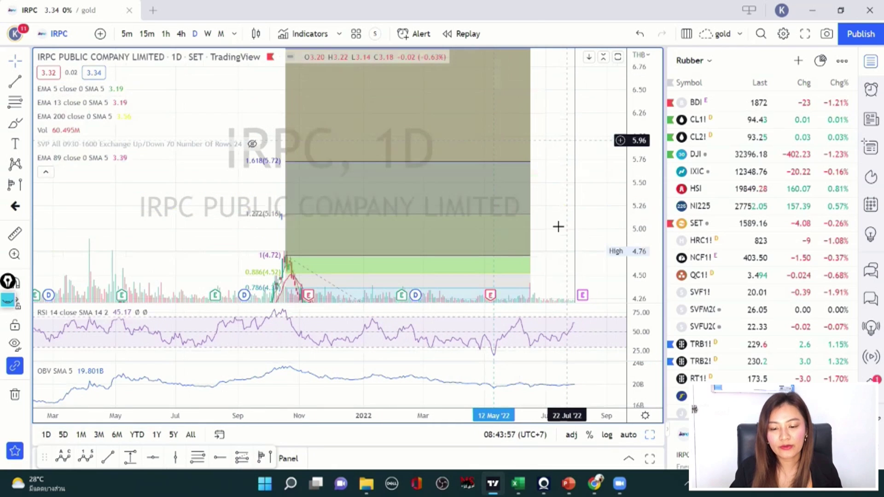